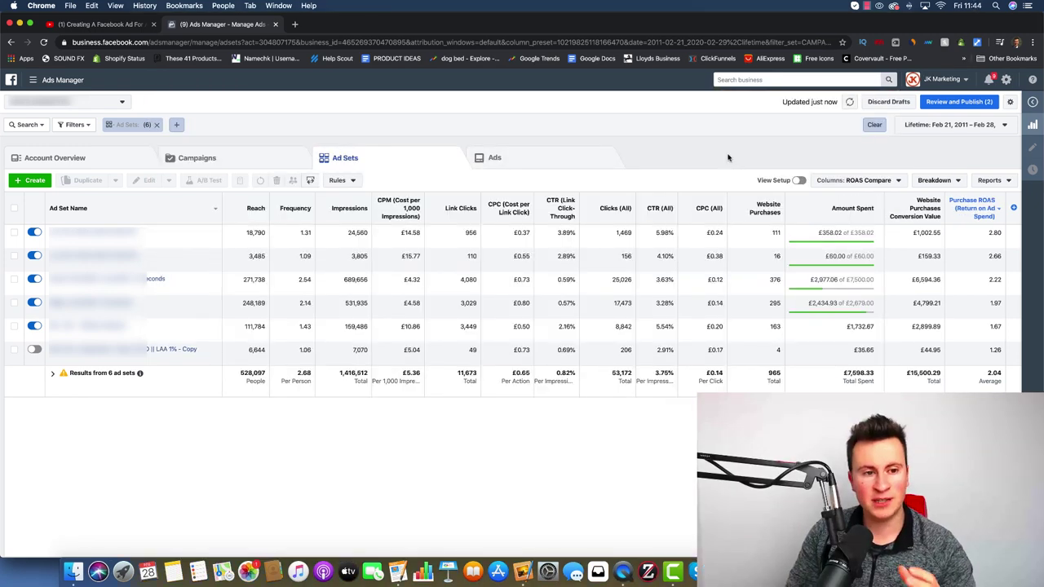
Step: Switch to QuickTime Player and watch the Portable Bike Pump Ad.mp4 video
{"action": "left_click", "coordinate": [849, 101]}
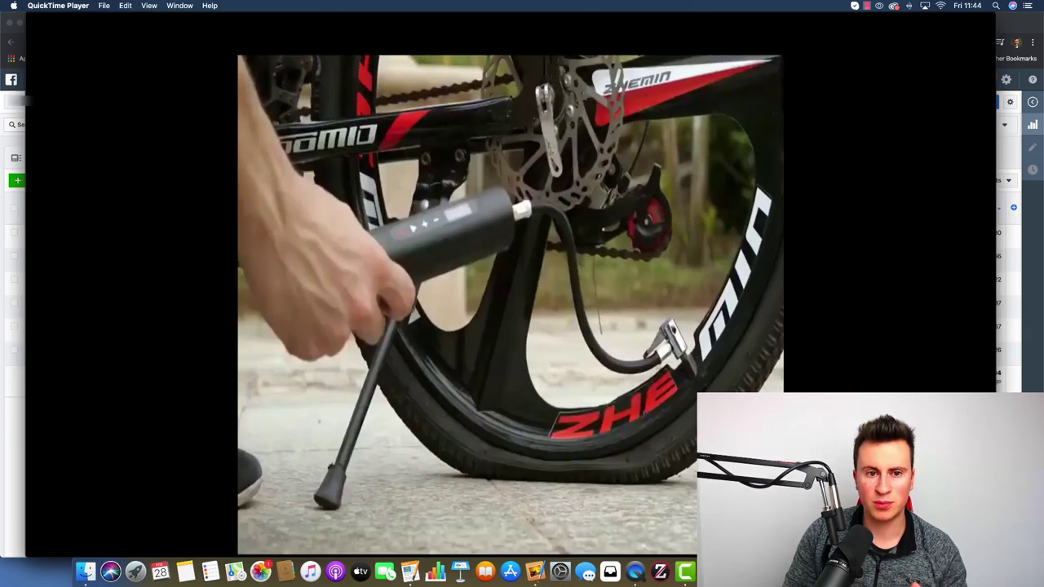
{"action": "left_click", "coordinate": [509, 447]}
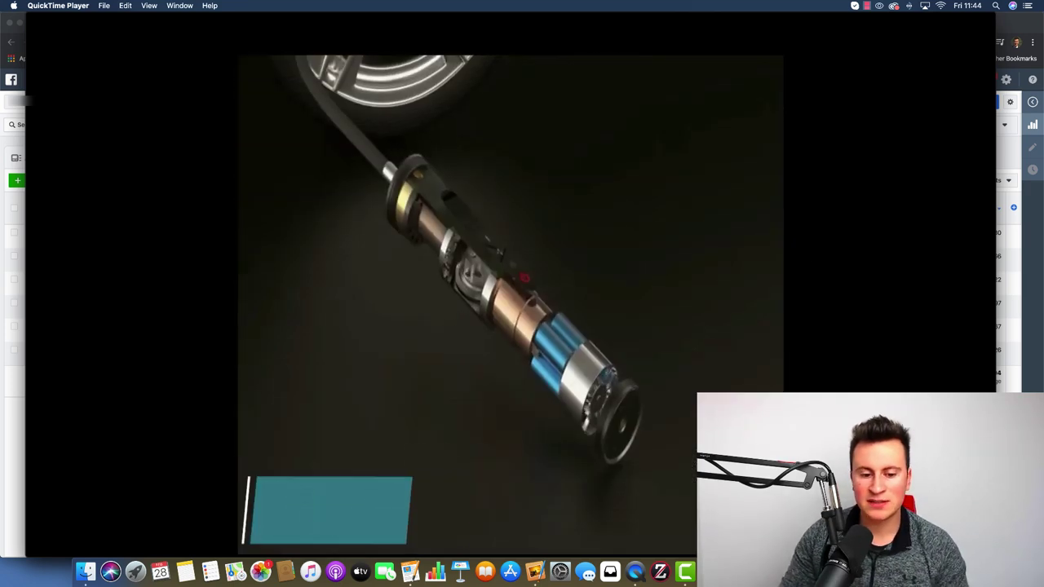
{"action": "mouse_move", "coordinate": [493, 456]}
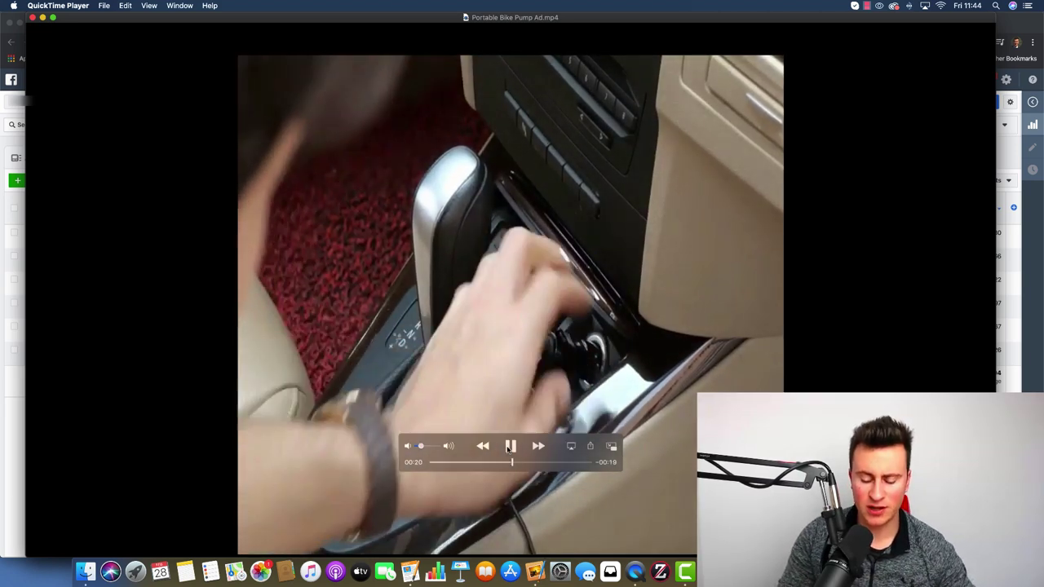
{"action": "key", "text": "XF86AudioLowerVolume"}
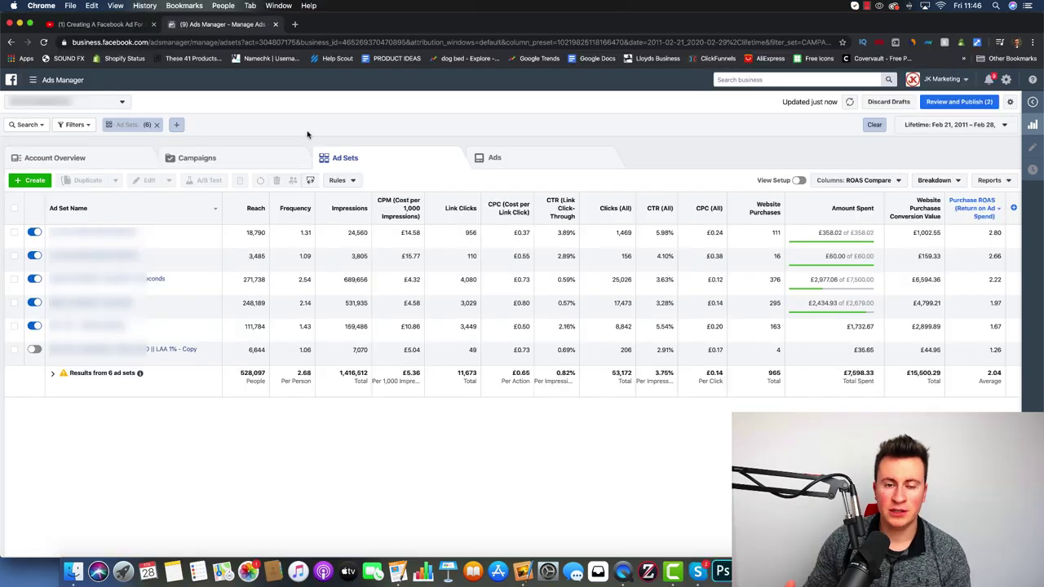
Step: Start creating a new ad campaign in Ads Manager with Conversions as its marketing objective
{"action": "left_click", "coordinate": [38, 179]}
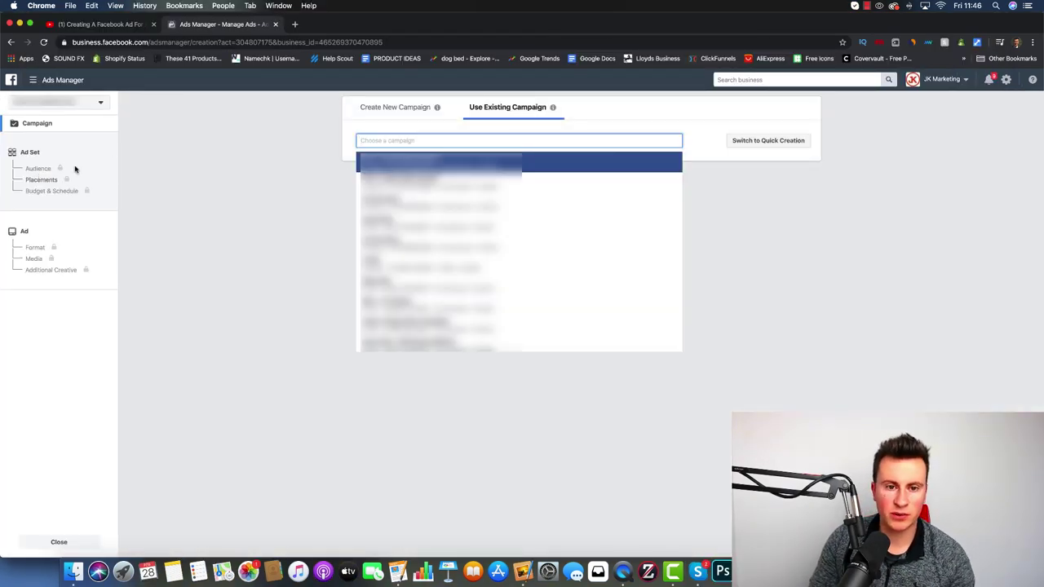
{"action": "left_click", "coordinate": [413, 114]}
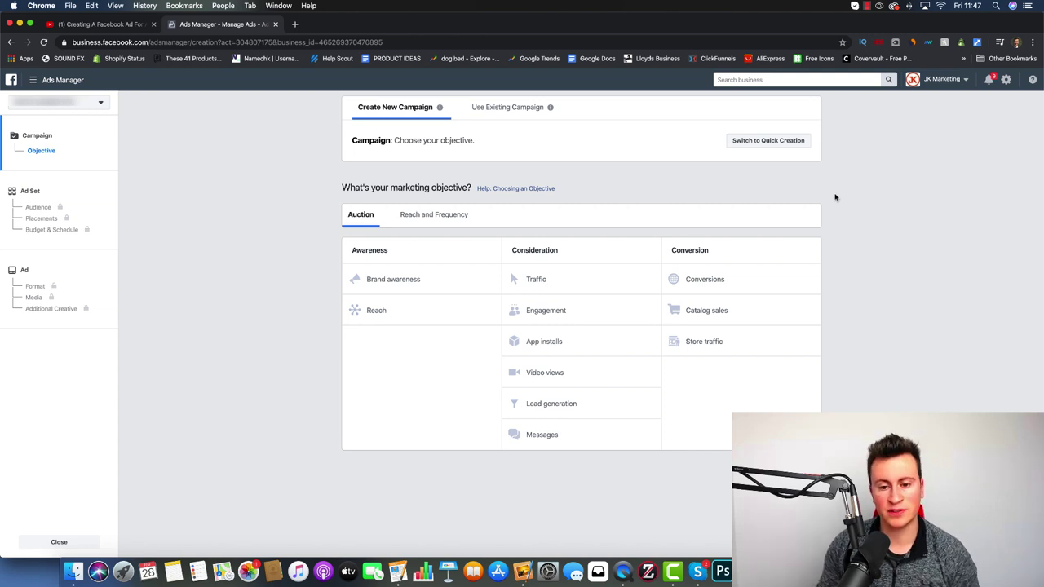
{"action": "left_click", "coordinate": [741, 278]}
{"action": "scroll", "coordinate": [879, 219], "scroll_direction": "up", "scroll_amount": 2}
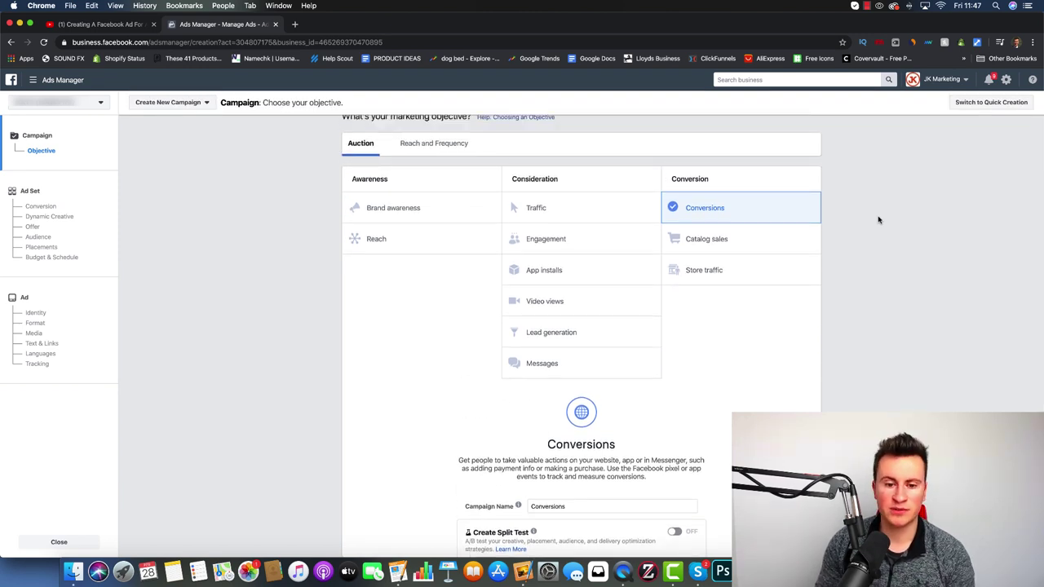
{"action": "scroll", "coordinate": [878, 218], "scroll_direction": "up", "scroll_amount": 1}
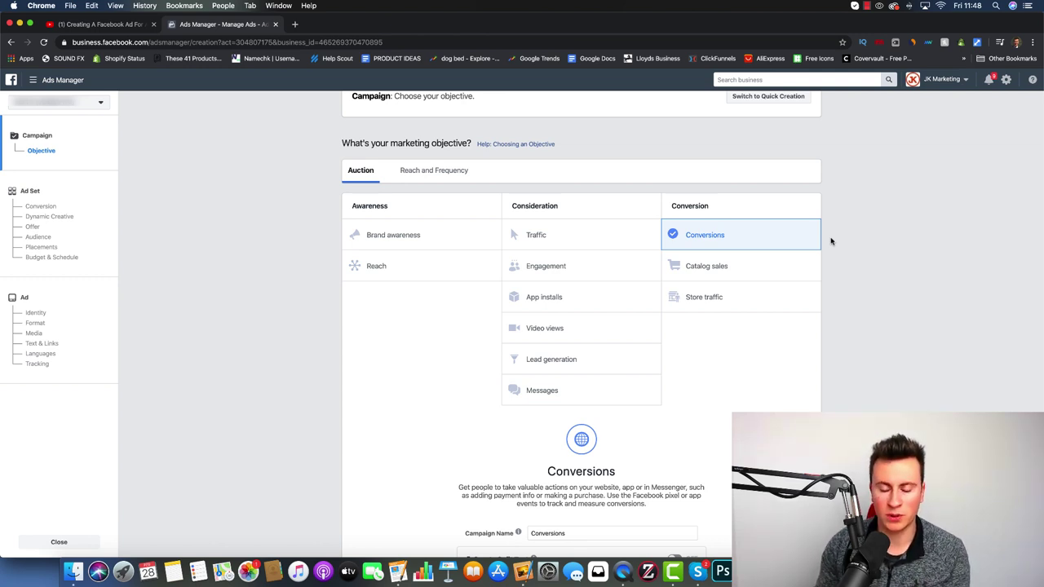
Step: Replace the default campaign name with "BIKE PUMP | PUR"
{"action": "scroll", "coordinate": [831, 241], "scroll_direction": "down", "scroll_amount": 5}
{"action": "double_click", "coordinate": [590, 349]}
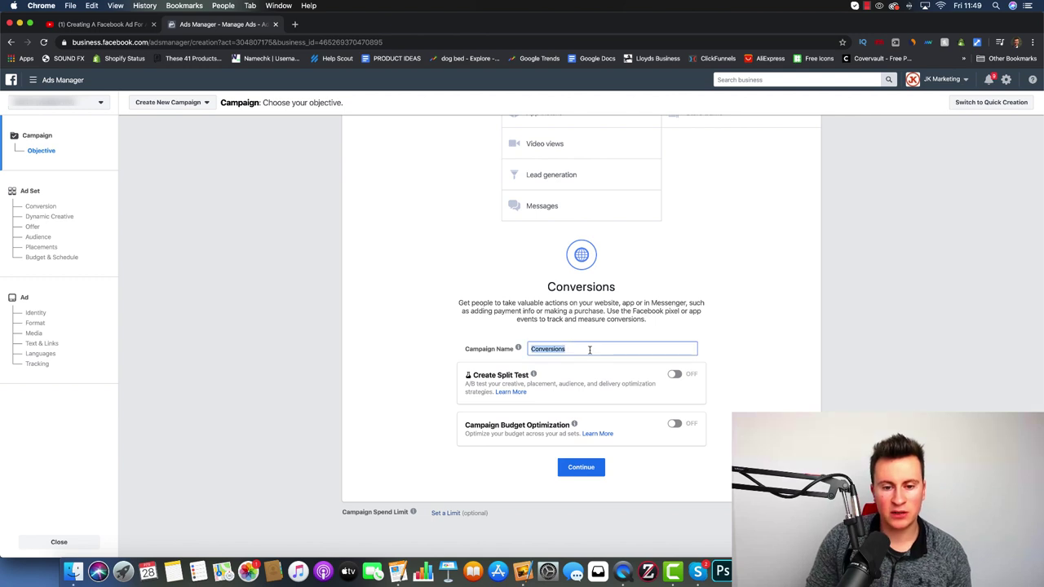
{"action": "key", "text": "BackSpace"}
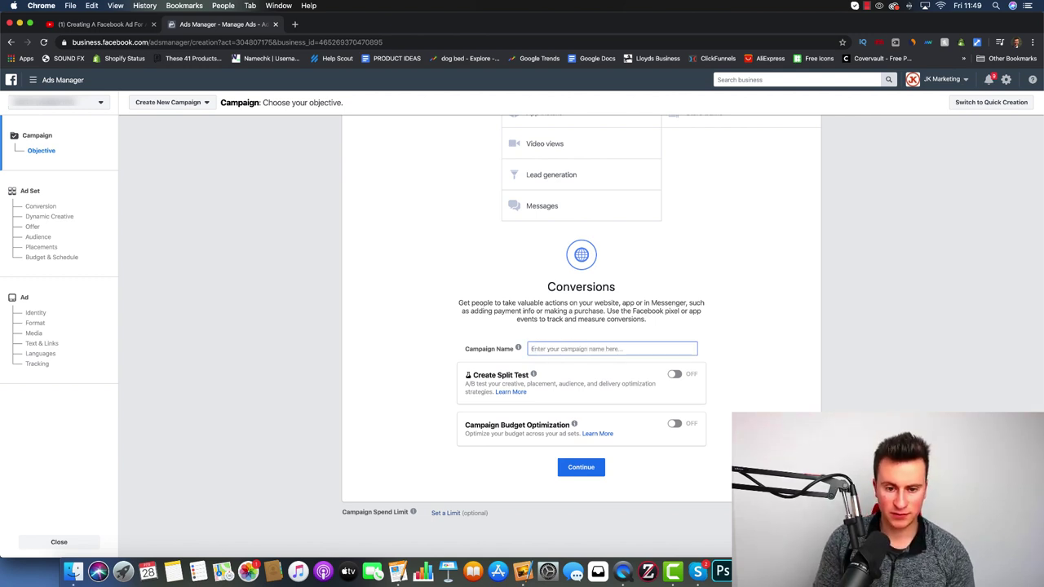
{"action": "type", "text": "BIKE PUM"}
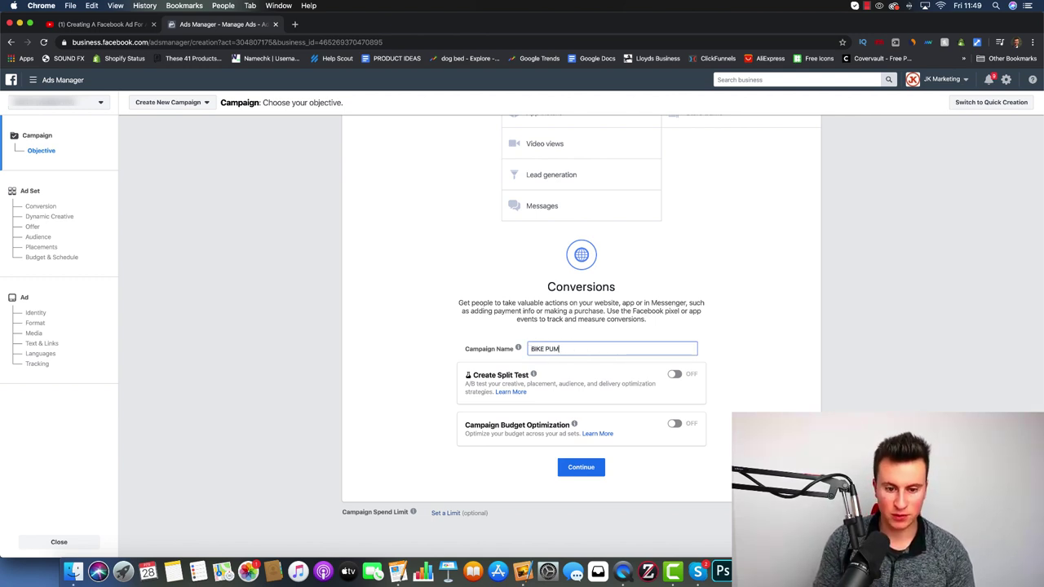
{"action": "type", "text": "P "}
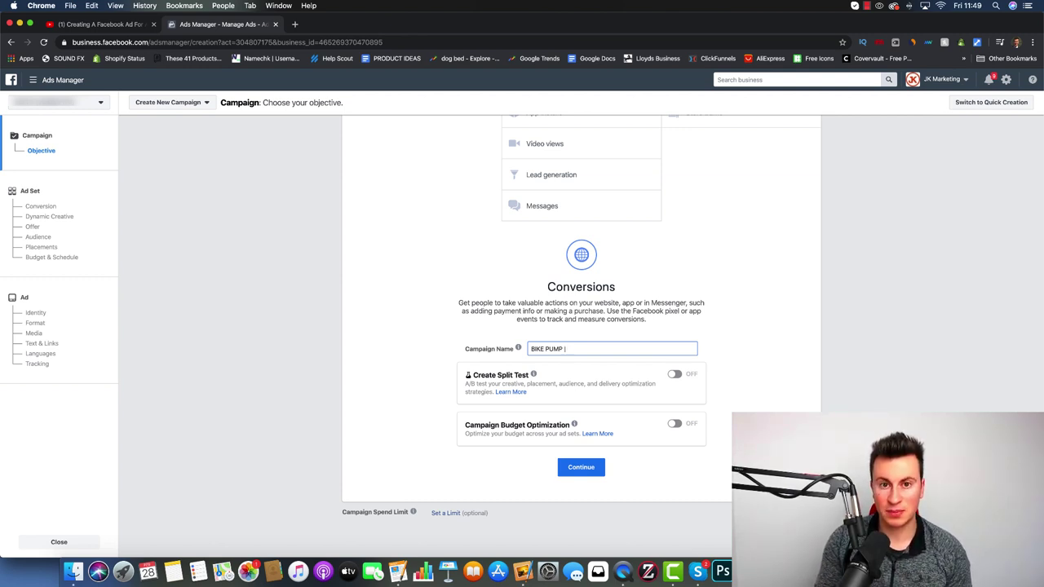
{"action": "type", "text": "| PUR"}
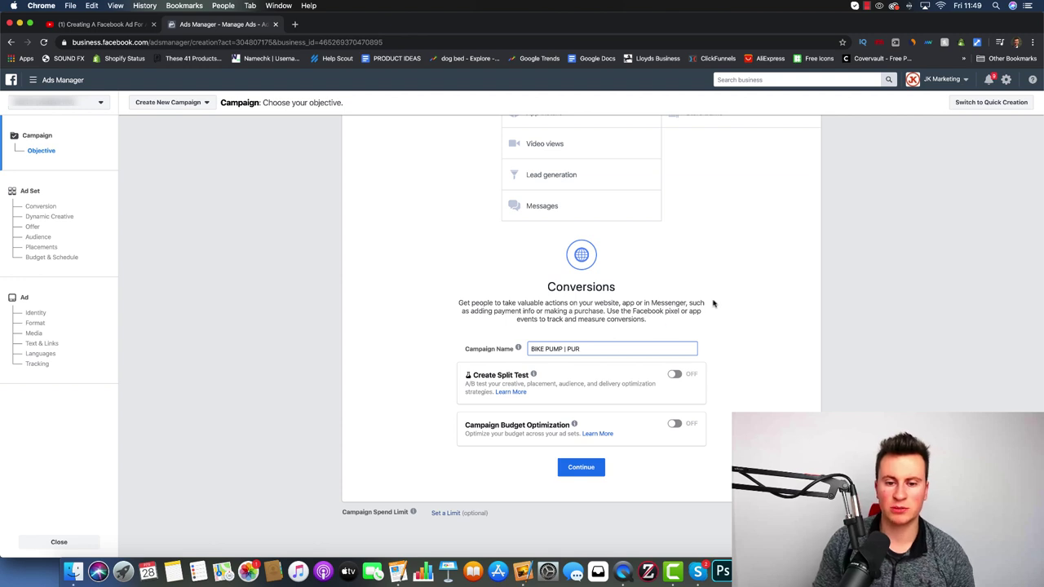
{"action": "left_click", "coordinate": [764, 297]}
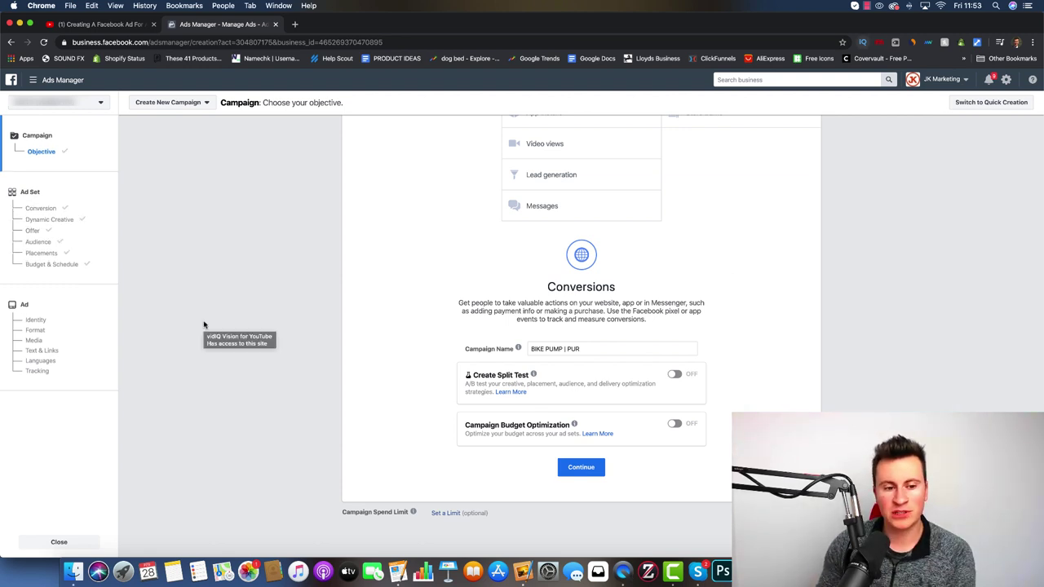
Step: Continue to the ad set setup and review its conversion, dynamic creative, offer and audience settings
{"action": "left_click", "coordinate": [567, 466]}
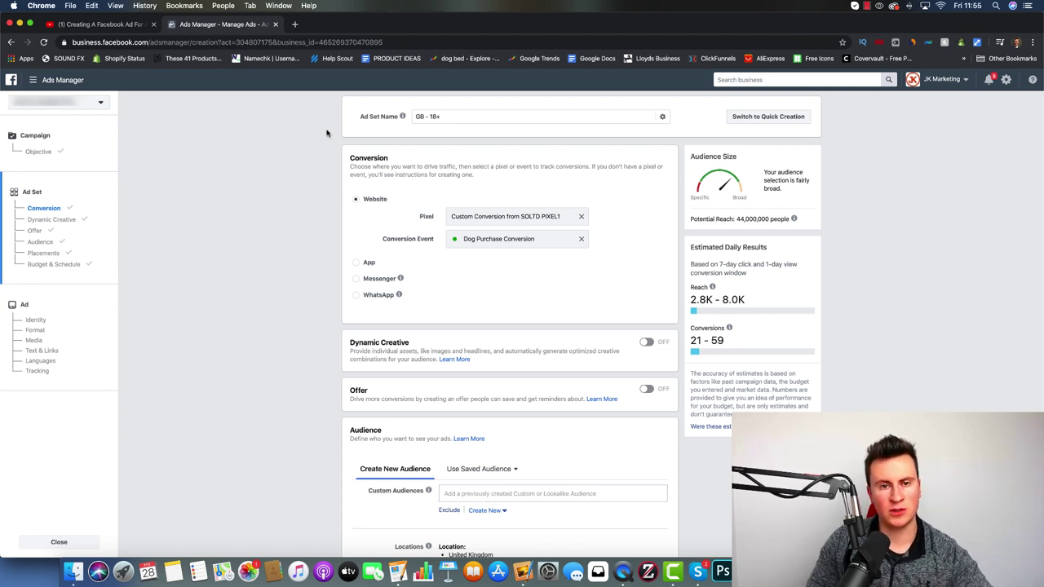
{"action": "scroll", "coordinate": [326, 133], "scroll_direction": "down", "scroll_amount": 2}
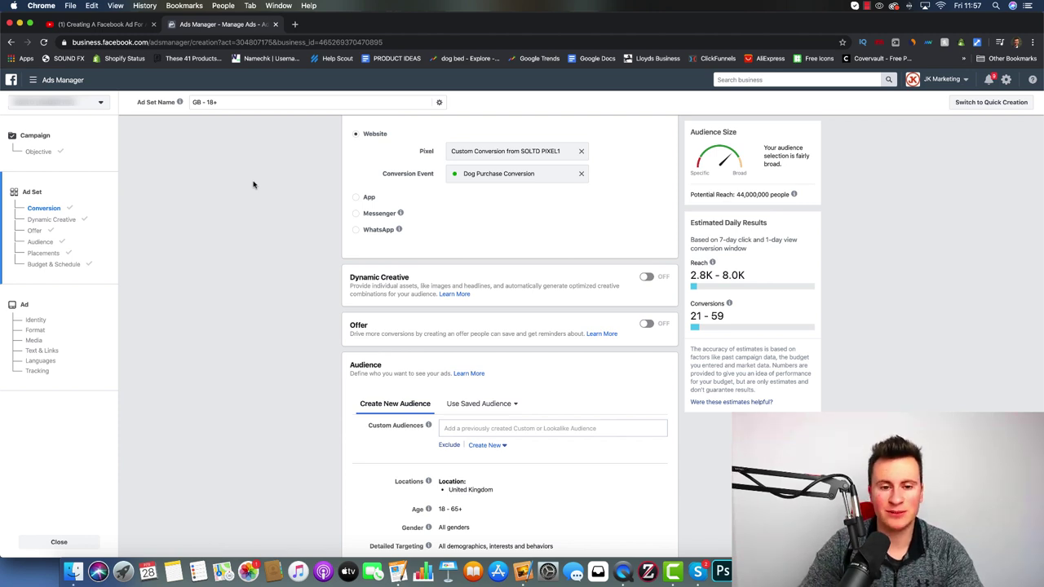
{"action": "scroll", "coordinate": [260, 192], "scroll_direction": "down", "scroll_amount": 4}
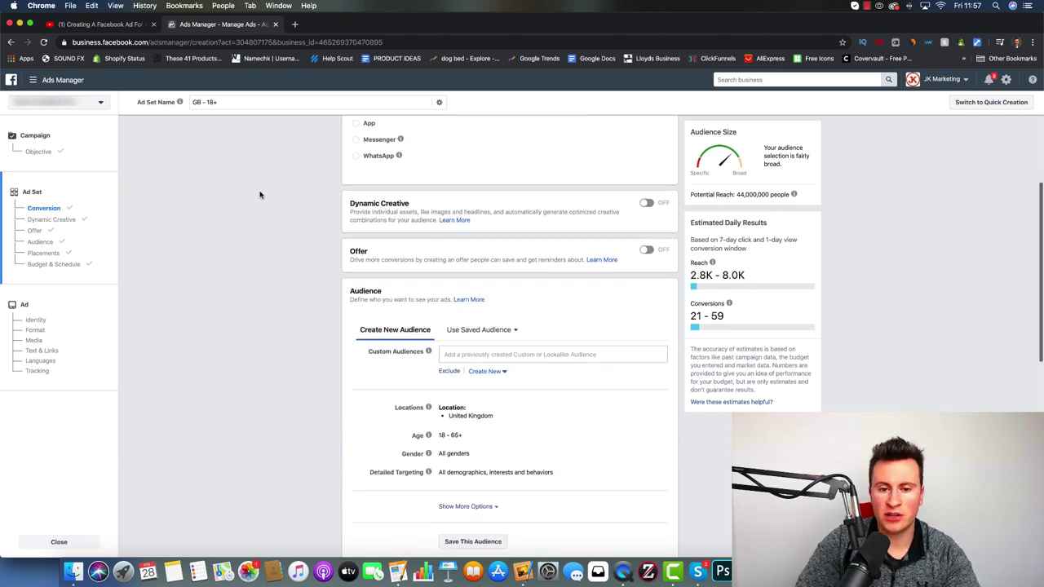
{"action": "scroll", "coordinate": [259, 194], "scroll_direction": "down", "scroll_amount": 2}
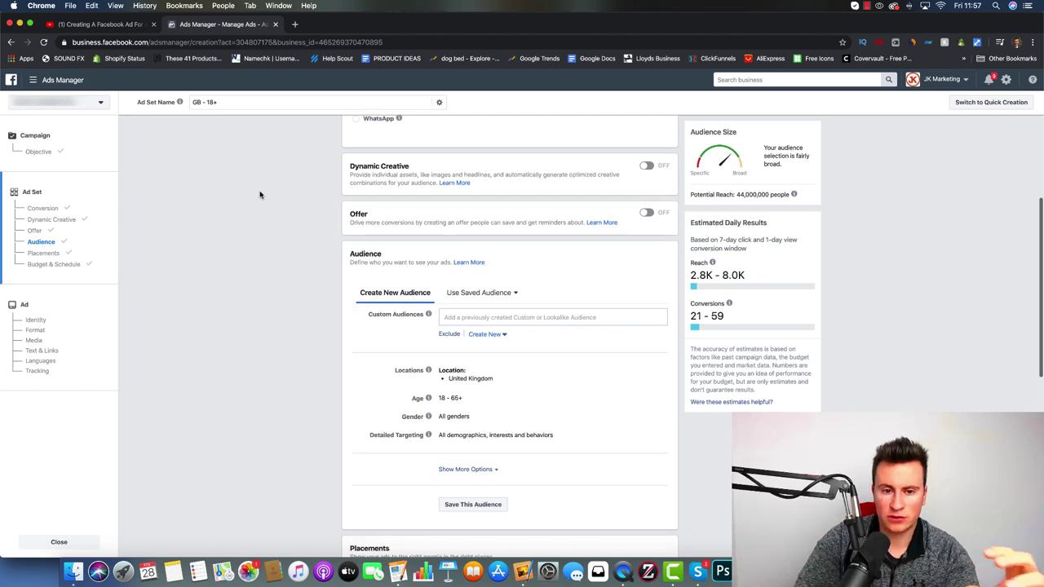
{"action": "scroll", "coordinate": [260, 194], "scroll_direction": "down", "scroll_amount": 1}
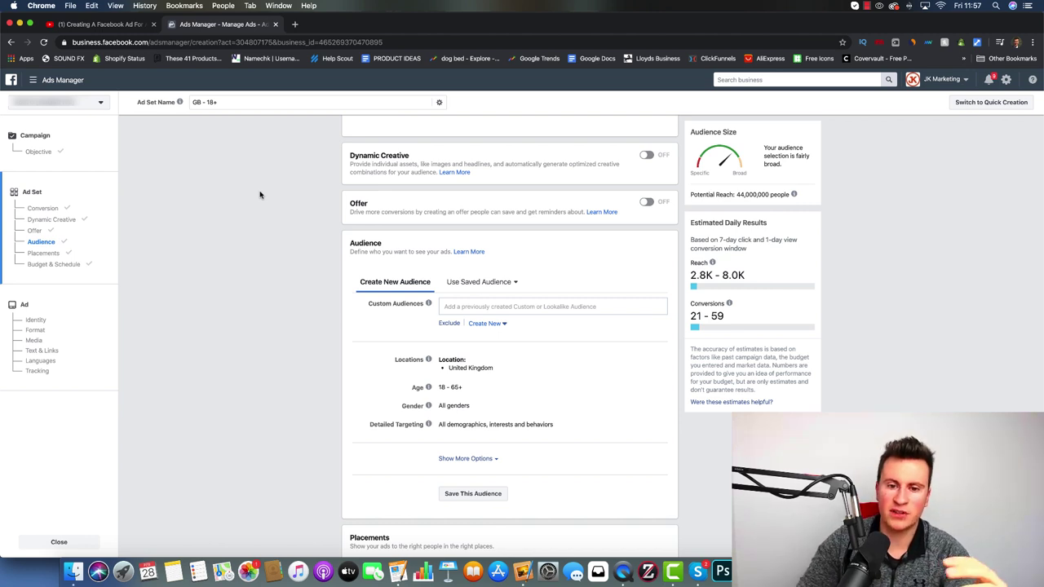
{"action": "scroll", "coordinate": [260, 194], "scroll_direction": "down", "scroll_amount": 1}
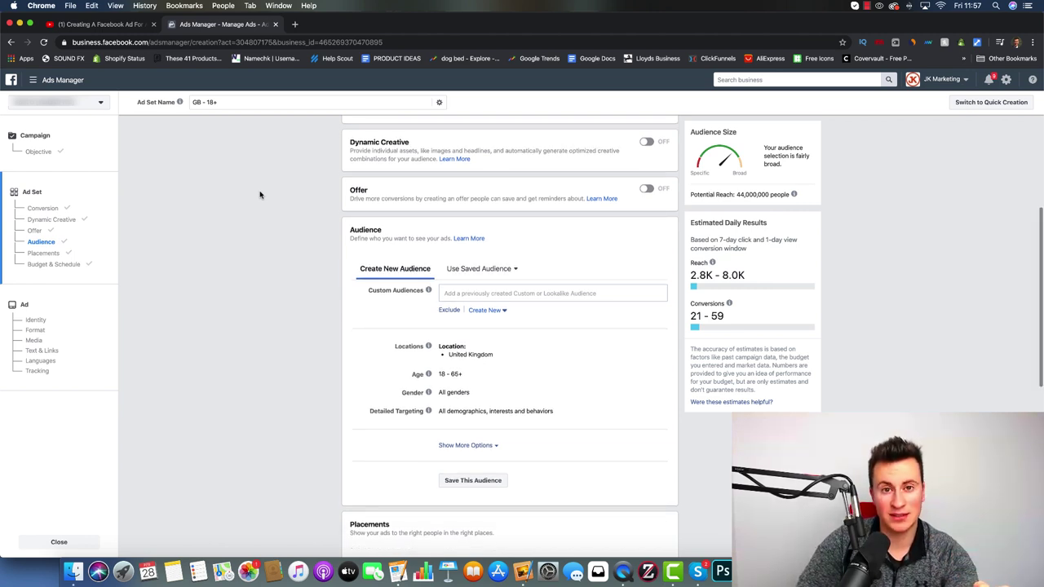
{"action": "scroll", "coordinate": [260, 194], "scroll_direction": "down", "scroll_amount": 5}
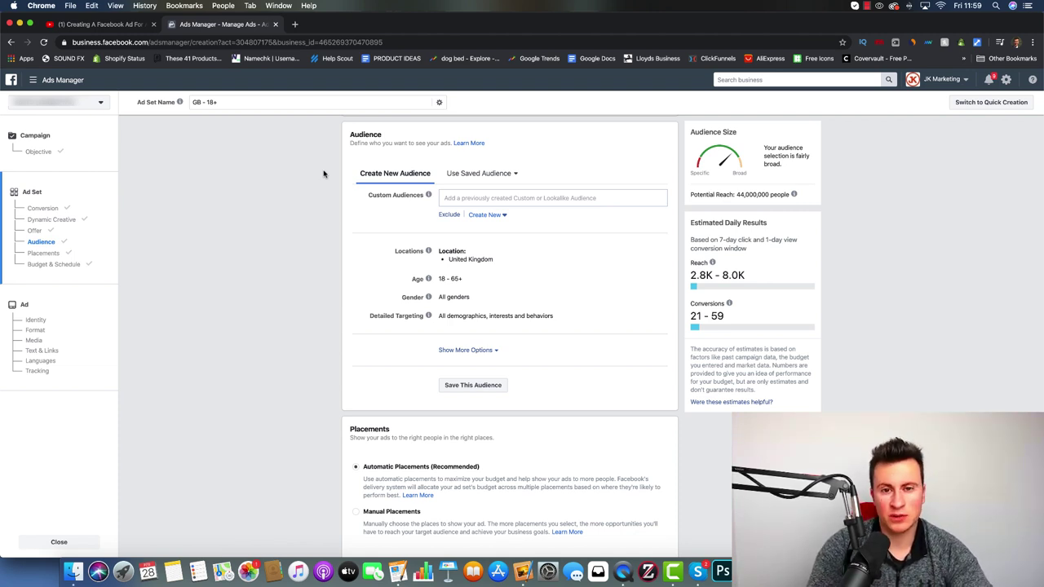
{"action": "scroll", "coordinate": [323, 174], "scroll_direction": "down", "scroll_amount": 2}
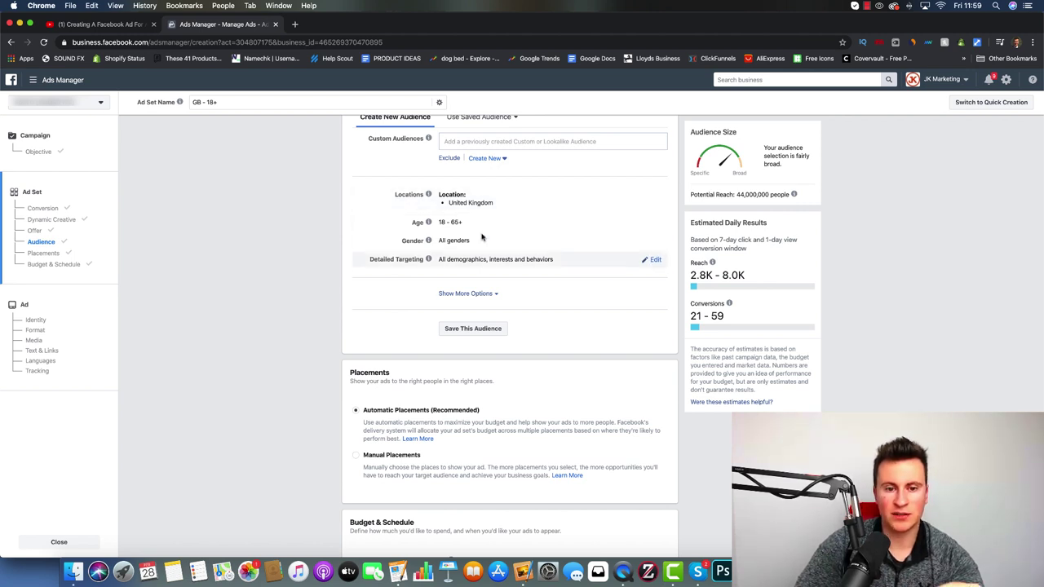
Step: Open the audience's detailed targeting for editing and switch to Preview to view the Flex targeting Diagram.jpg
{"action": "scroll", "coordinate": [492, 194], "scroll_direction": "down", "scroll_amount": 1}
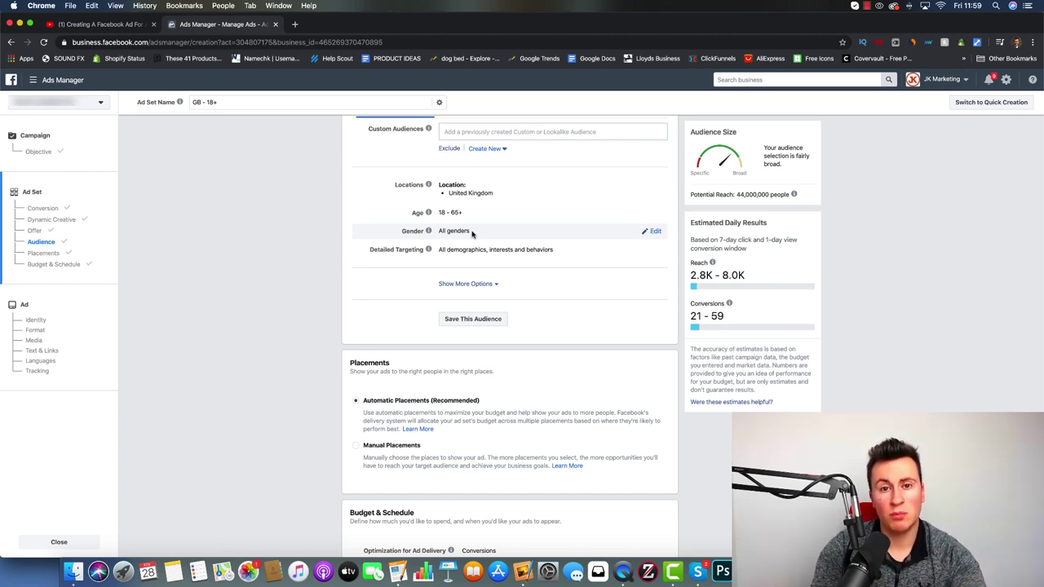
{"action": "left_click", "coordinate": [652, 250]}
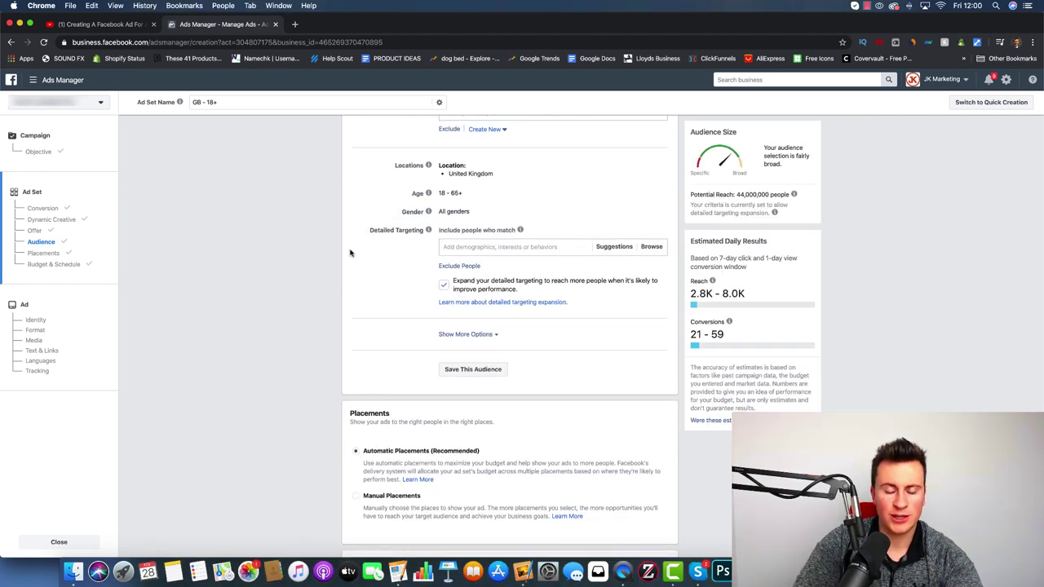
{"action": "key", "text": "super+Tab"}
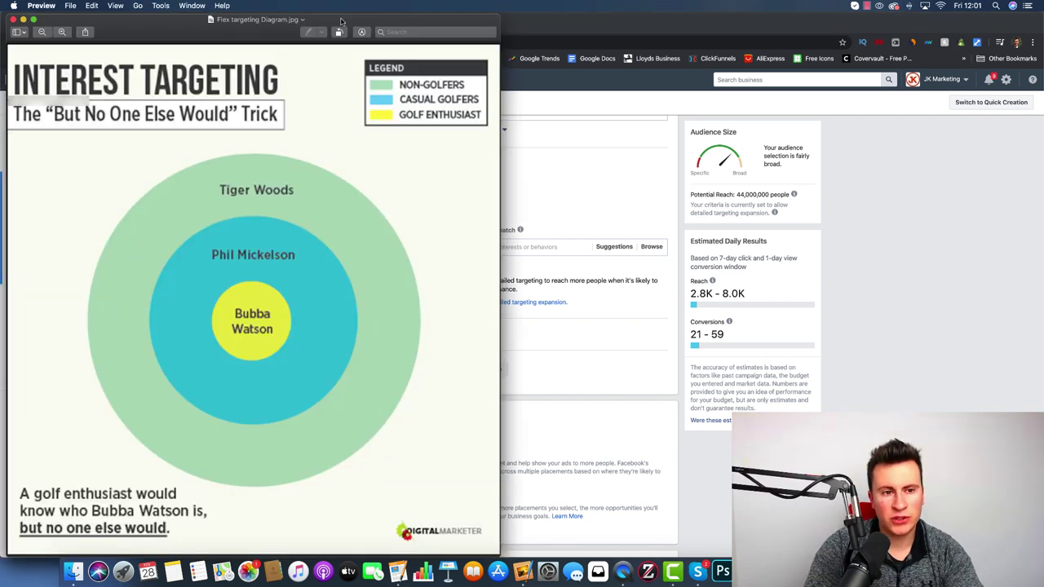
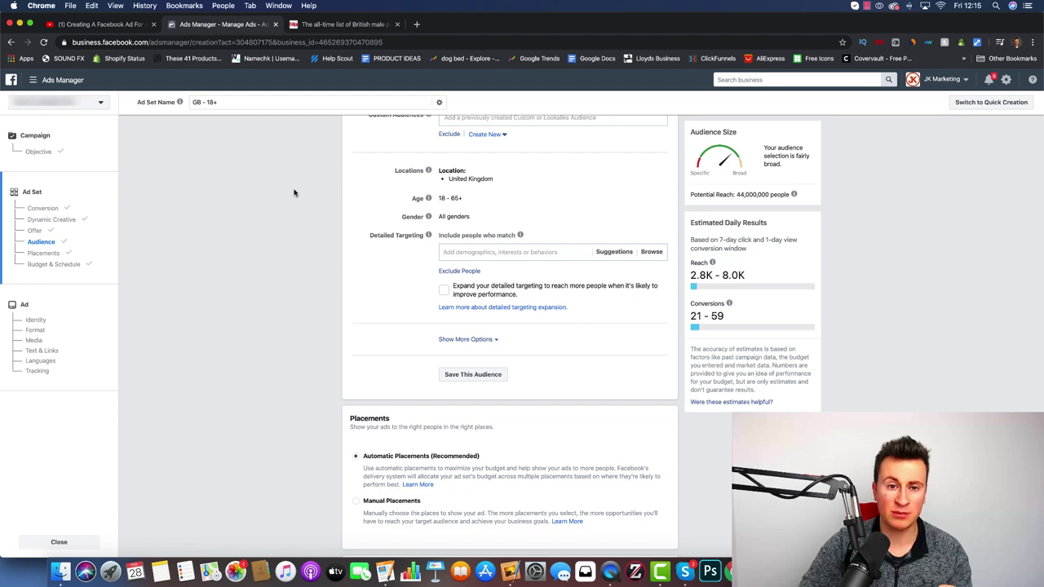
Step: Copy Mark Cavendish from the Cycling Weekly list of British pro riders and add him as a detailed targeting interest in the ad set
{"action": "left_click", "coordinate": [341, 25]}
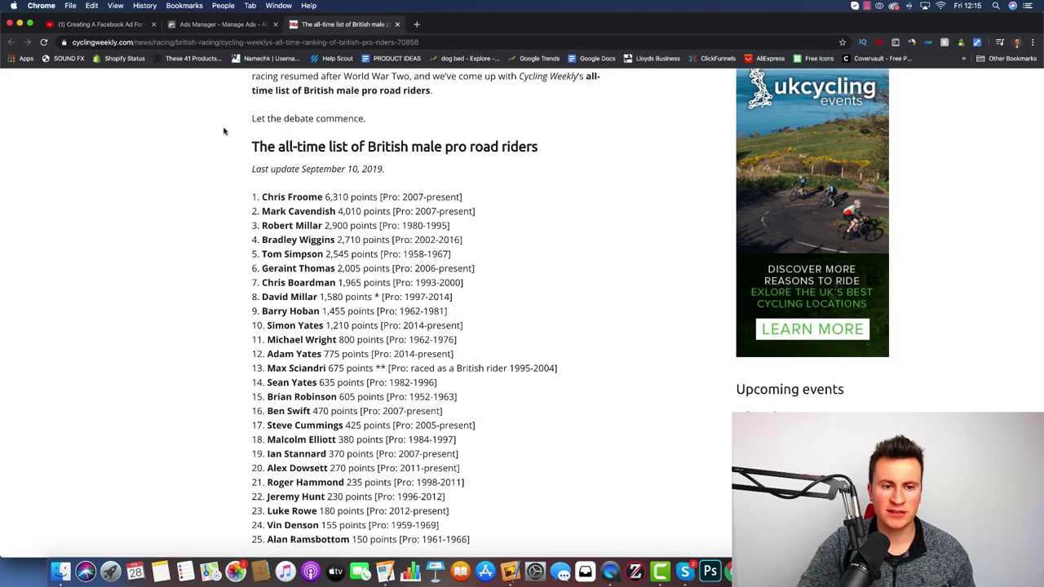
{"action": "scroll", "coordinate": [251, 229], "scroll_direction": "down", "scroll_amount": 1}
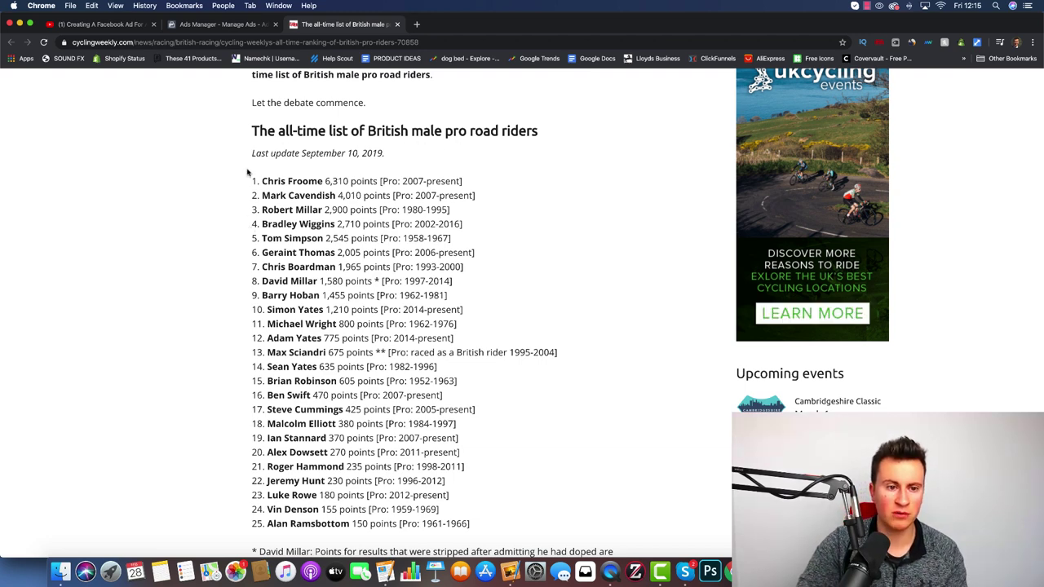
{"action": "scroll", "coordinate": [250, 171], "scroll_direction": "down", "scroll_amount": 1}
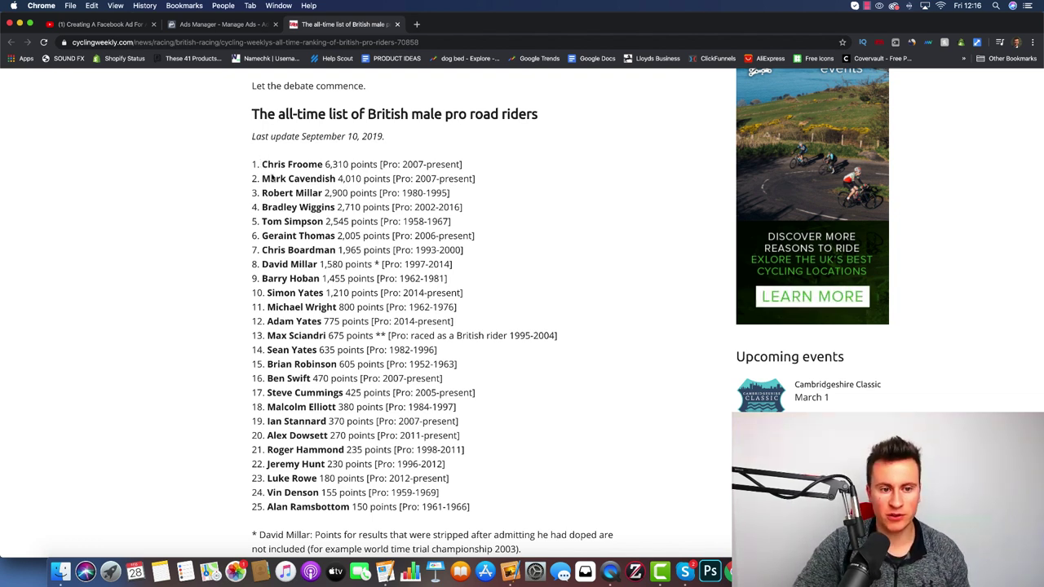
{"action": "left_click_drag", "start_coordinate": [263, 179], "coordinate": [336, 183]}
{"action": "key", "text": "cmd+c"}
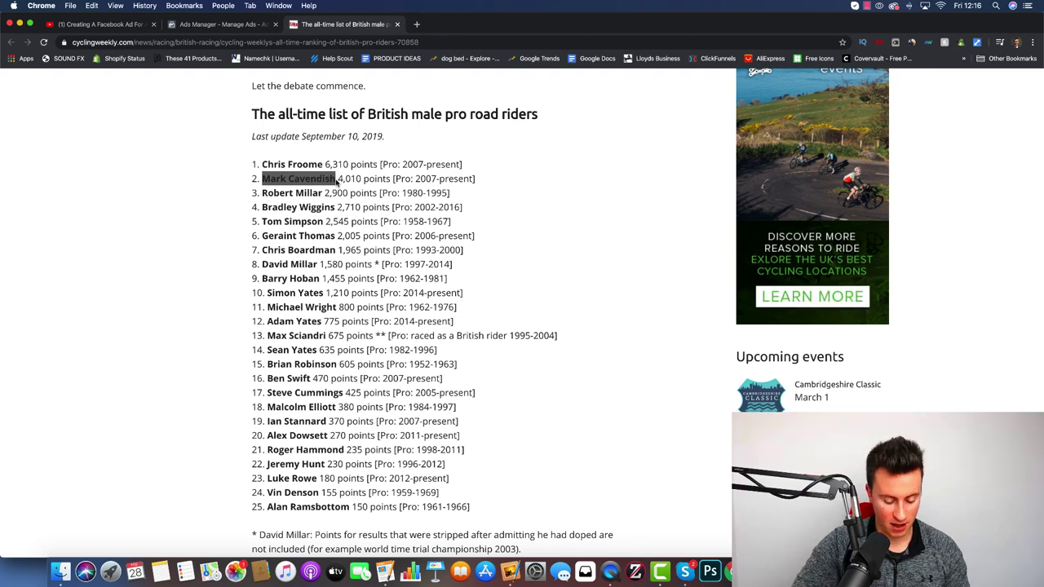
{"action": "left_click", "coordinate": [210, 28]}
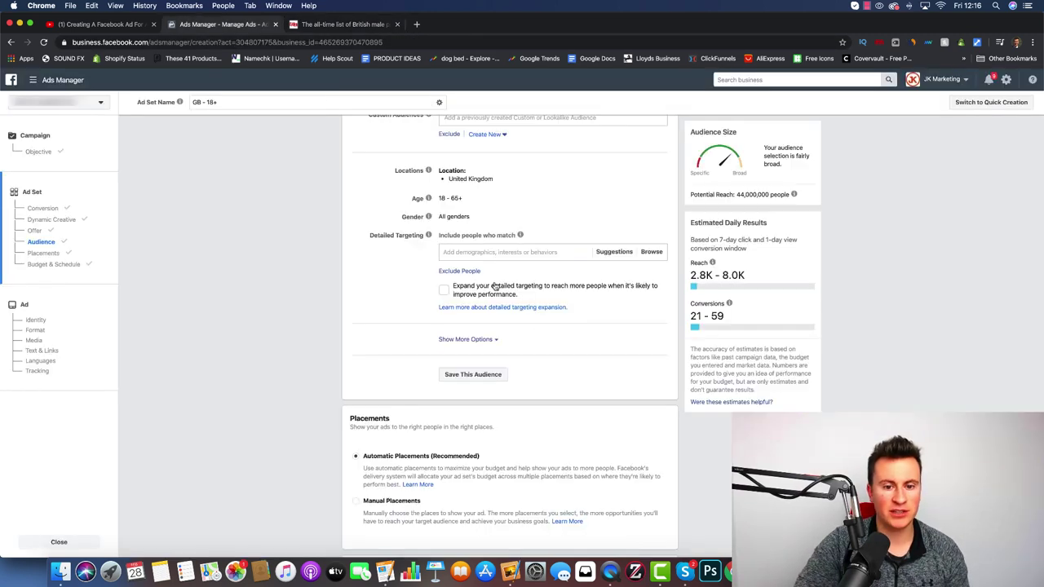
{"action": "left_click", "coordinate": [482, 257]}
{"action": "key", "text": "cmd+v"}
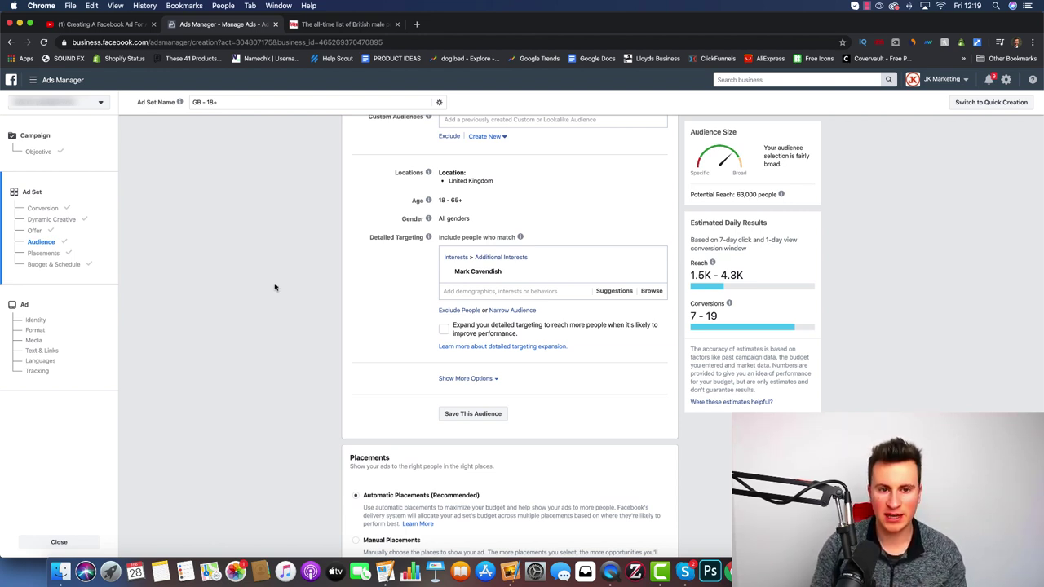
Step: Copy Robert Millar from the Cycling Weekly list and try to find him as a detailed targeting interest
{"action": "left_click", "coordinate": [330, 24]}
{"action": "left_click", "coordinate": [278, 190]}
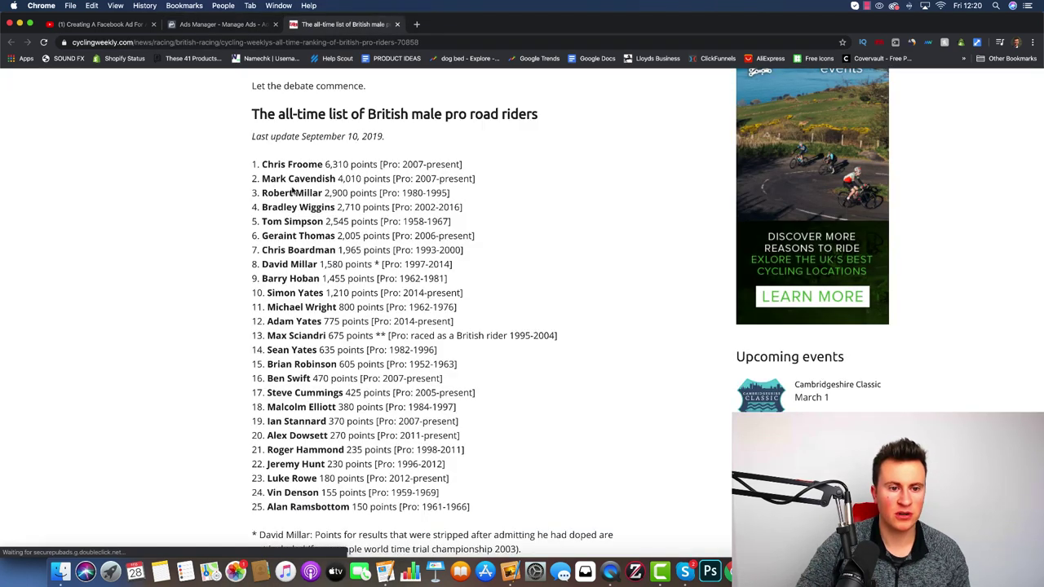
{"action": "left_click_drag", "start_coordinate": [263, 194], "coordinate": [323, 195]}
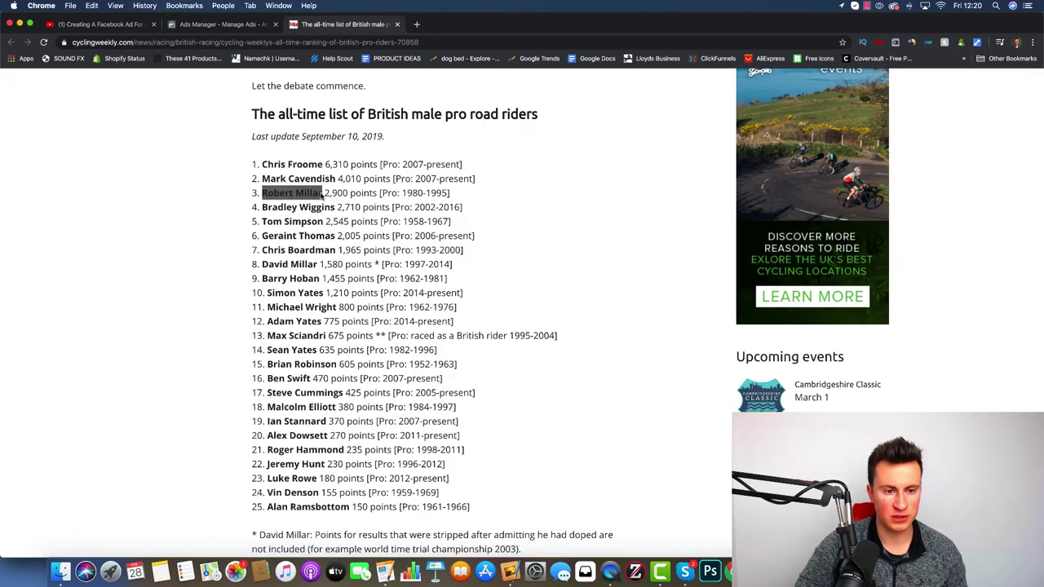
{"action": "left_click", "coordinate": [235, 25]}
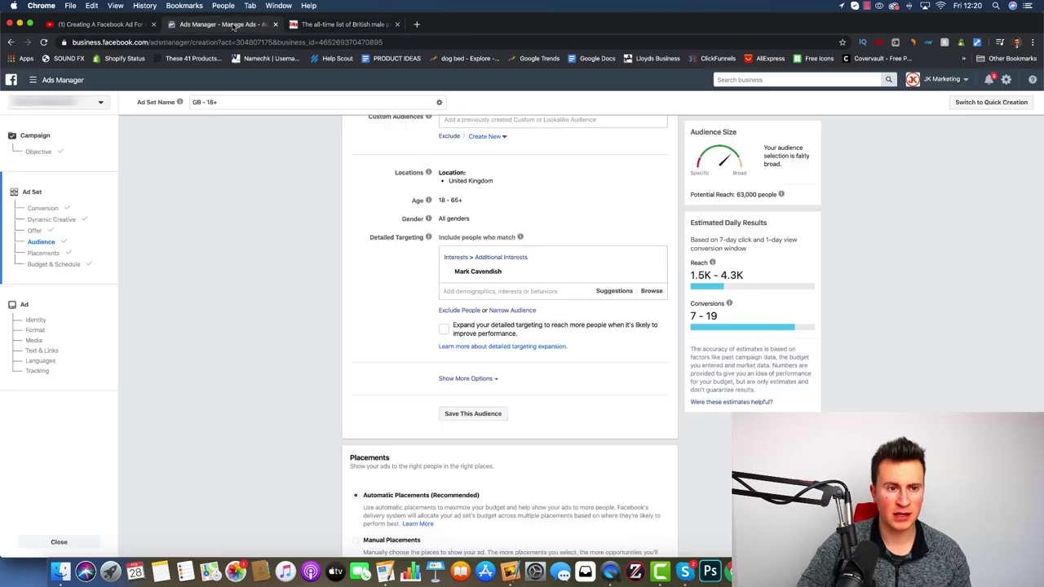
{"action": "left_click", "coordinate": [498, 290]}
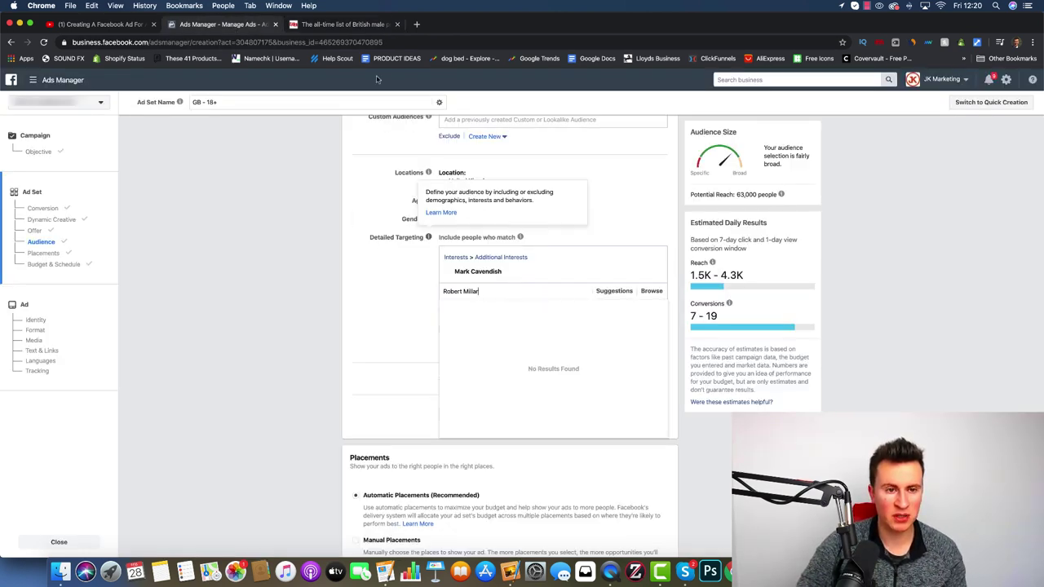
Step: Copy Bradley Wiggins from the Cycling Weekly list of British pro riders and add him as a detailed targeting interest
{"action": "left_click", "coordinate": [350, 25]}
{"action": "left_click", "coordinate": [263, 208]}
{"action": "left_click_drag", "start_coordinate": [263, 209], "coordinate": [334, 210]}
{"action": "key", "text": "super+c"}
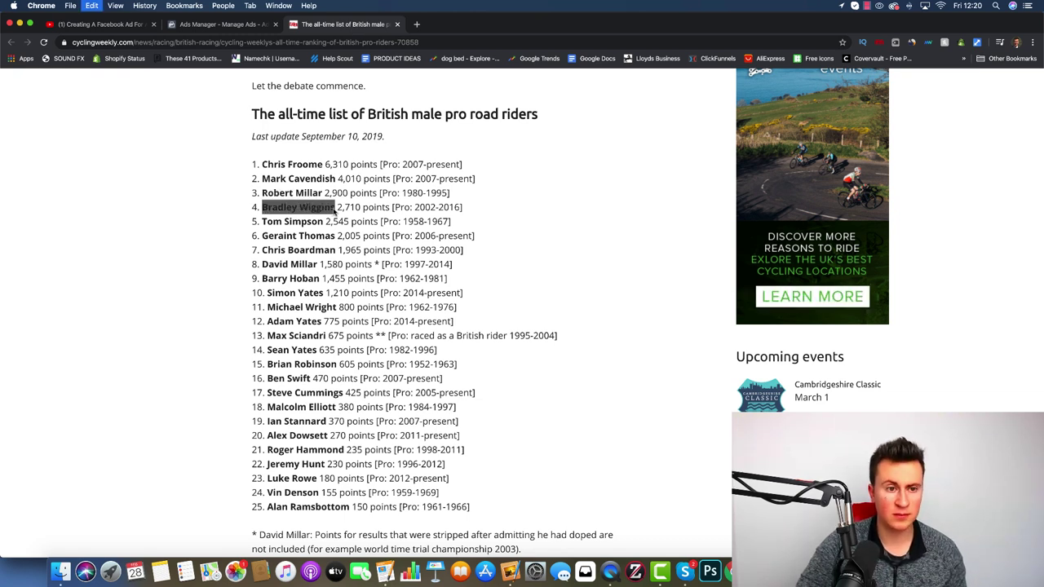
{"action": "left_click", "coordinate": [222, 24]}
{"action": "key", "text": "super+a"}
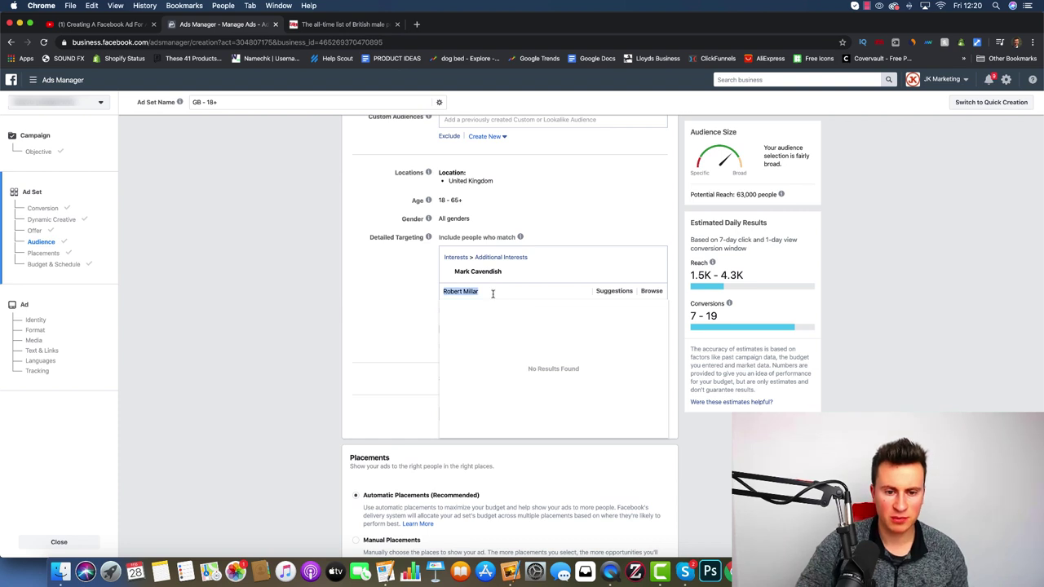
{"action": "key", "text": "super+v"}
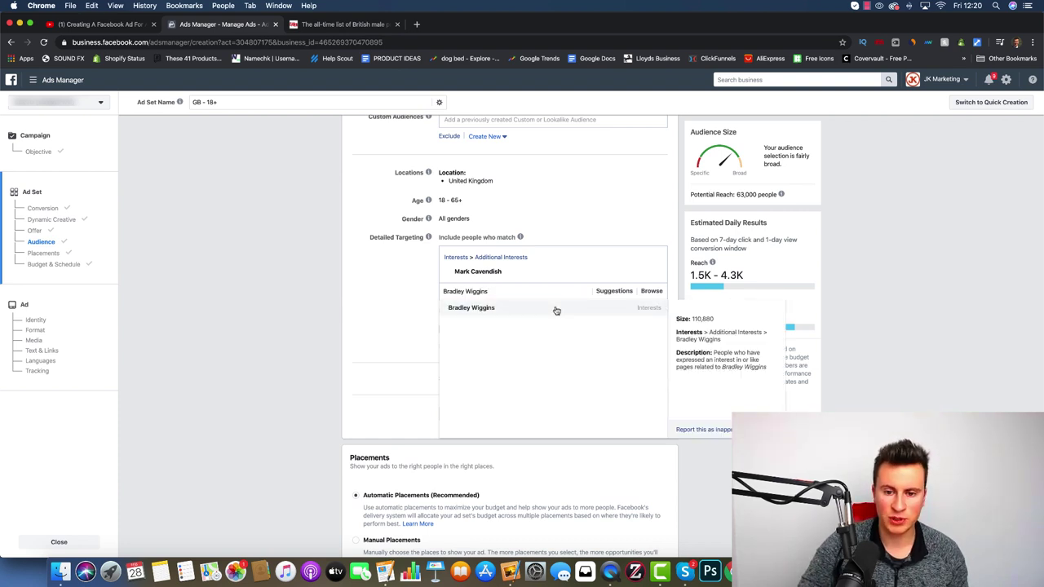
{"action": "left_click", "coordinate": [557, 309]}
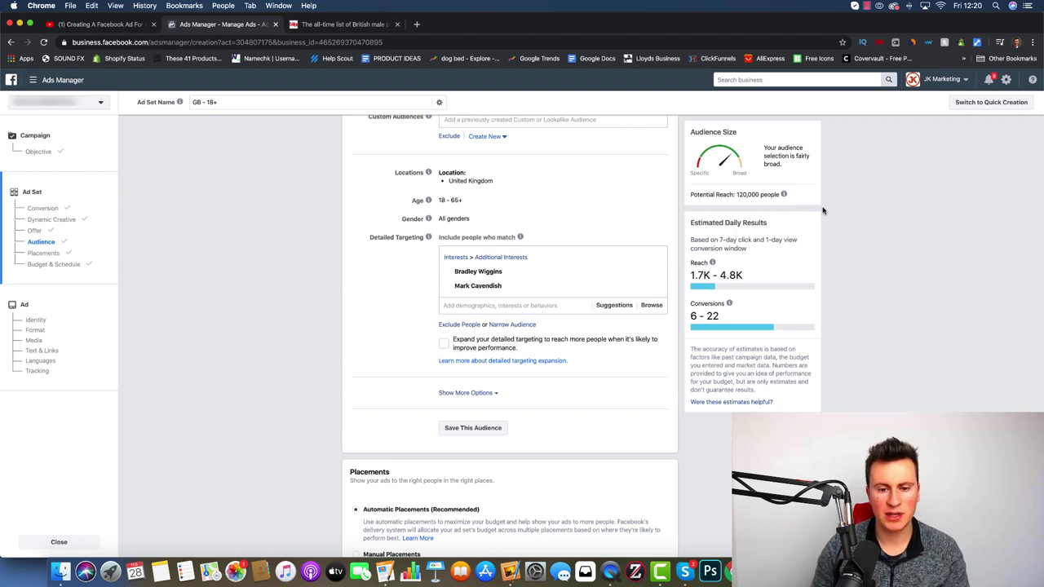
Step: Review the suggested interests for the audience and research the Pinarello brand on Google in a new browser tab
{"action": "left_click", "coordinate": [604, 306]}
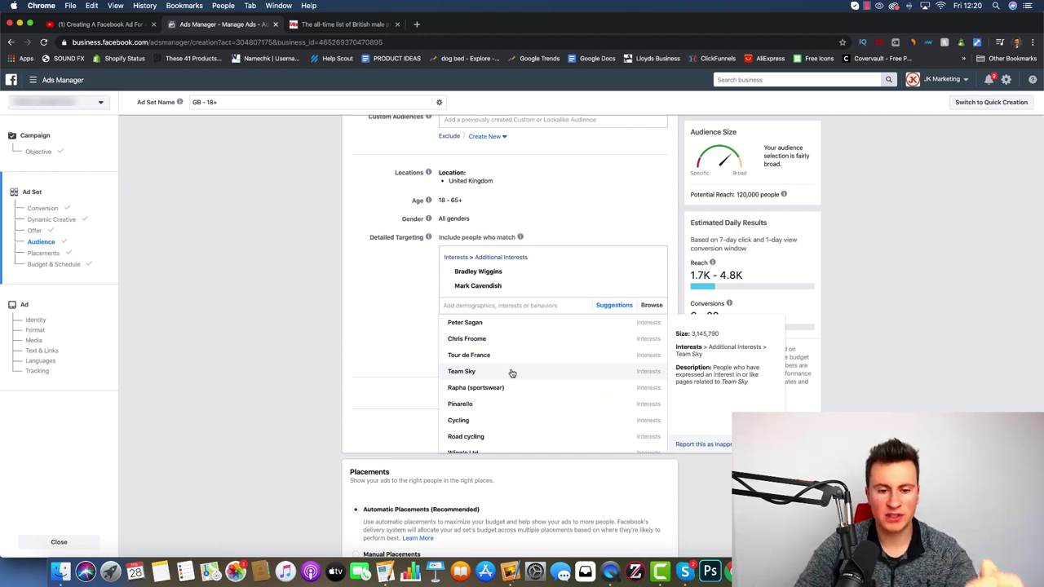
{"action": "scroll", "coordinate": [512, 373], "scroll_direction": "down", "scroll_amount": 5}
{"action": "scroll", "coordinate": [511, 372], "scroll_direction": "up", "scroll_amount": 5}
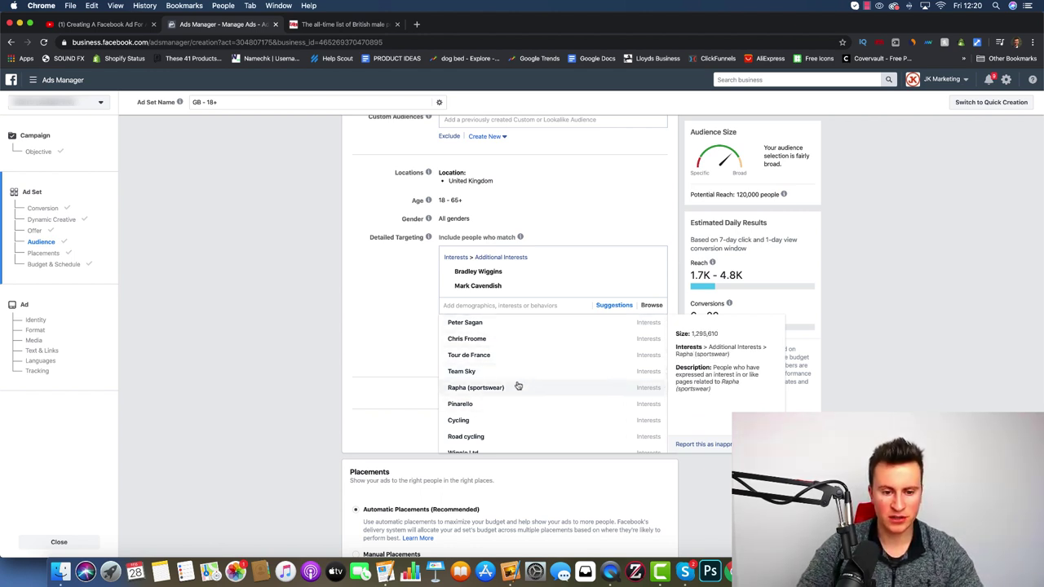
{"action": "scroll", "coordinate": [535, 371], "scroll_direction": "down", "scroll_amount": 3}
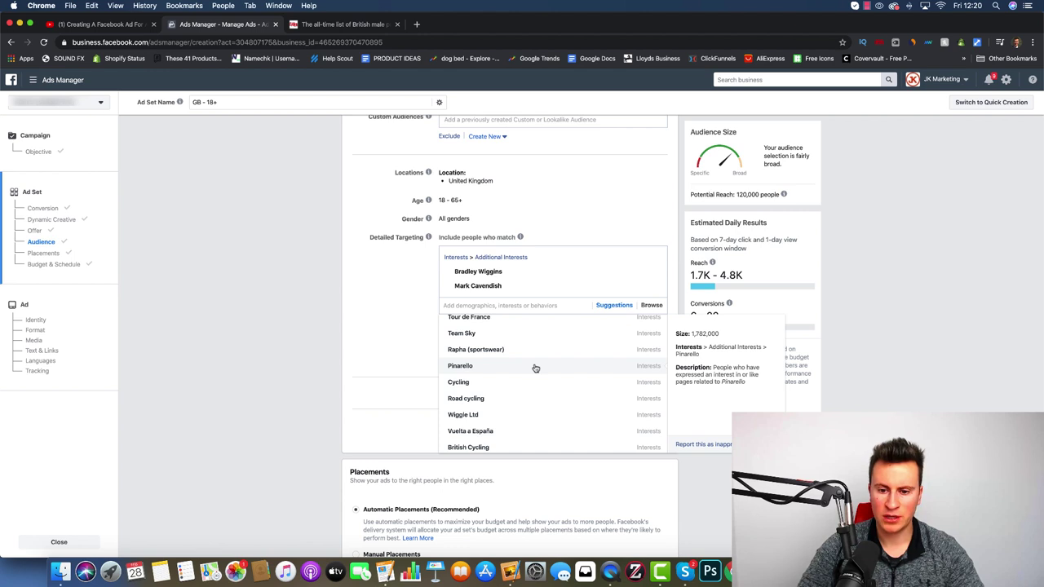
{"action": "left_click", "coordinate": [416, 24]}
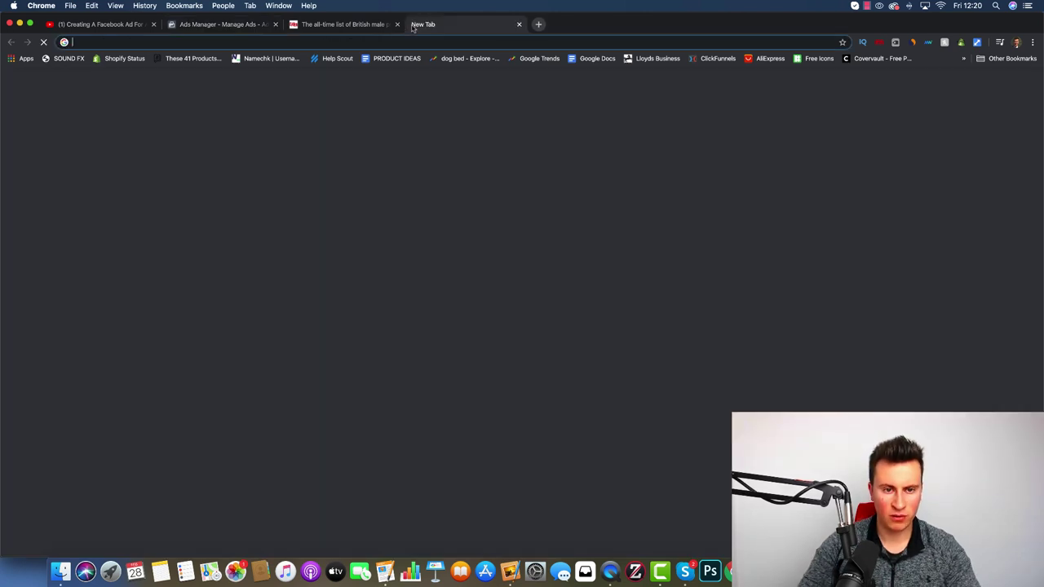
{"action": "type", "text": "pinar"}
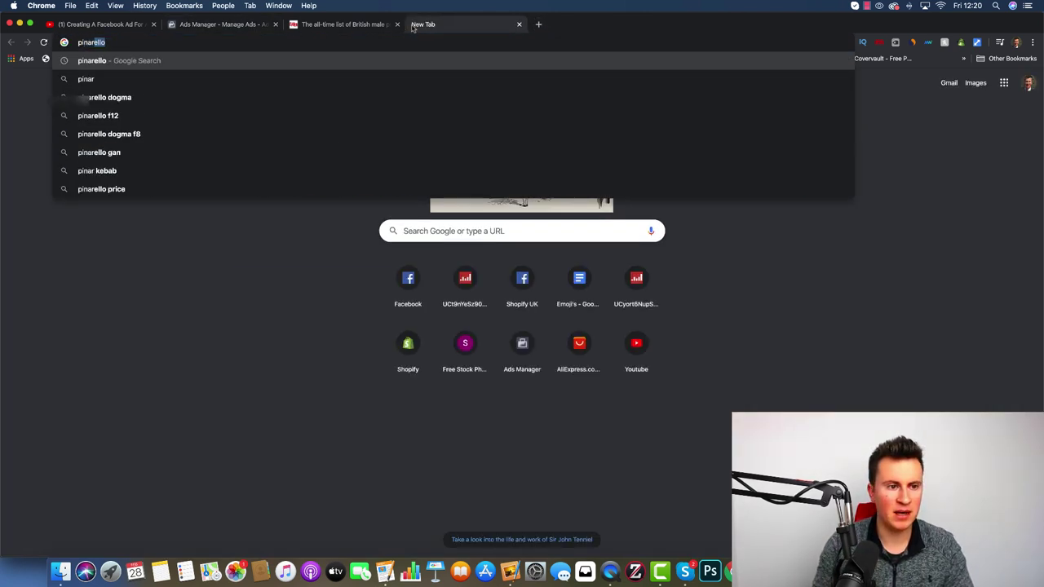
{"action": "key", "text": "Return"}
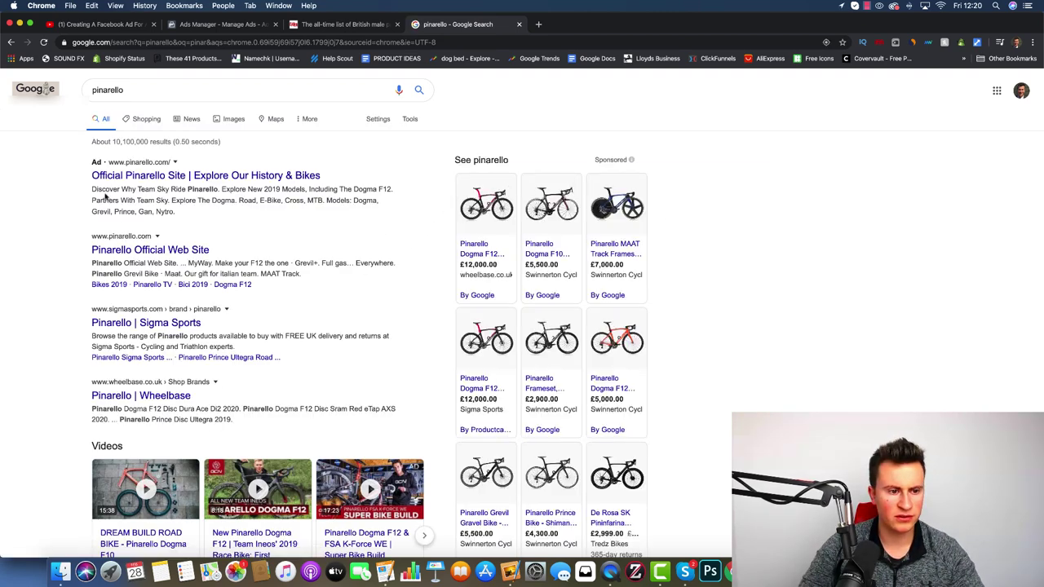
{"action": "scroll", "coordinate": [48, 253], "scroll_direction": "down", "scroll_amount": 3}
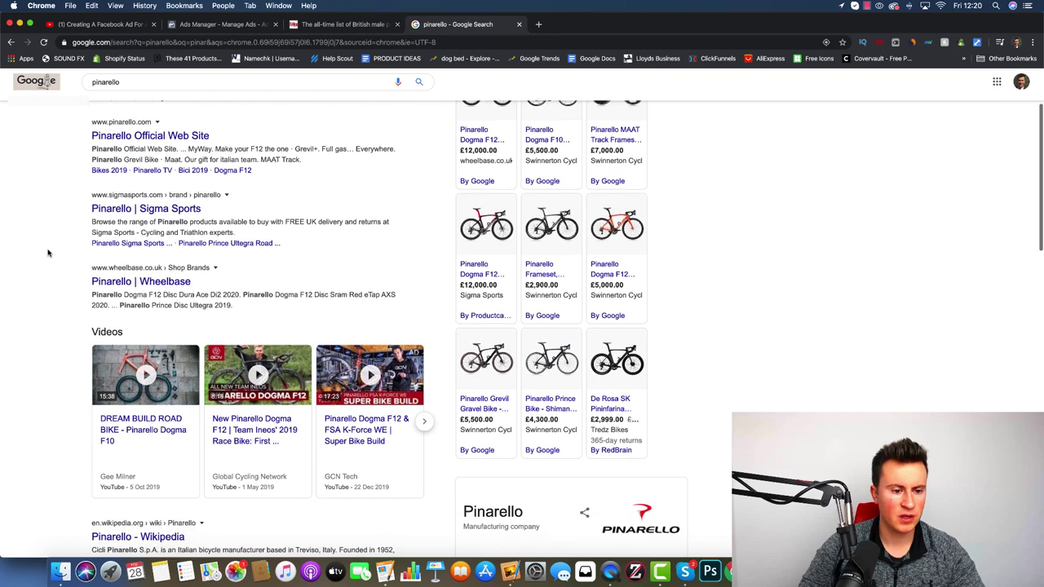
{"action": "scroll", "coordinate": [48, 253], "scroll_direction": "down", "scroll_amount": 6}
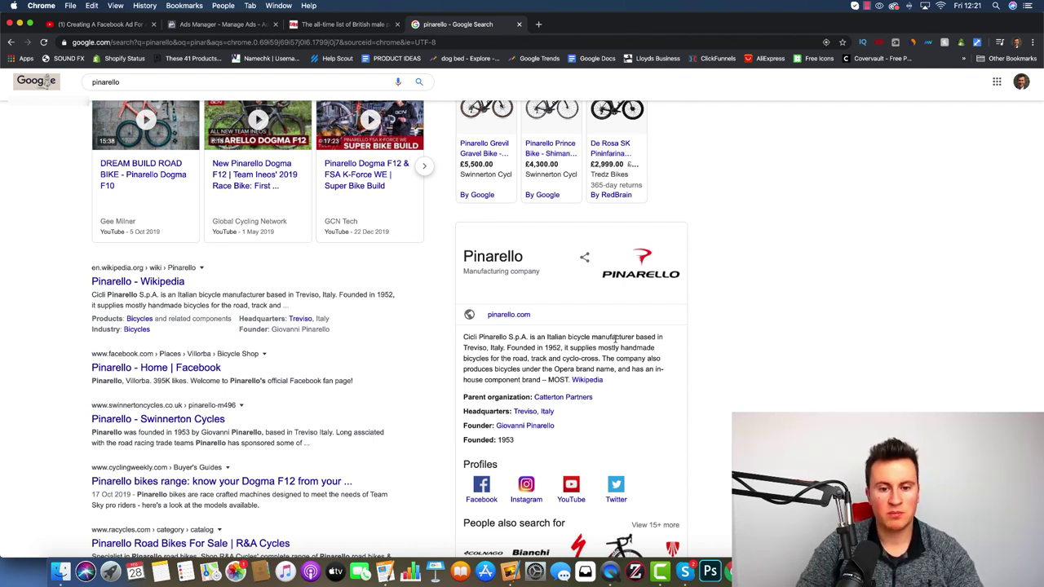
Step: Add Pinarello from the suggested interests to the ad set's detailed targeting and check the audience's potential reach
{"action": "left_click", "coordinate": [353, 25]}
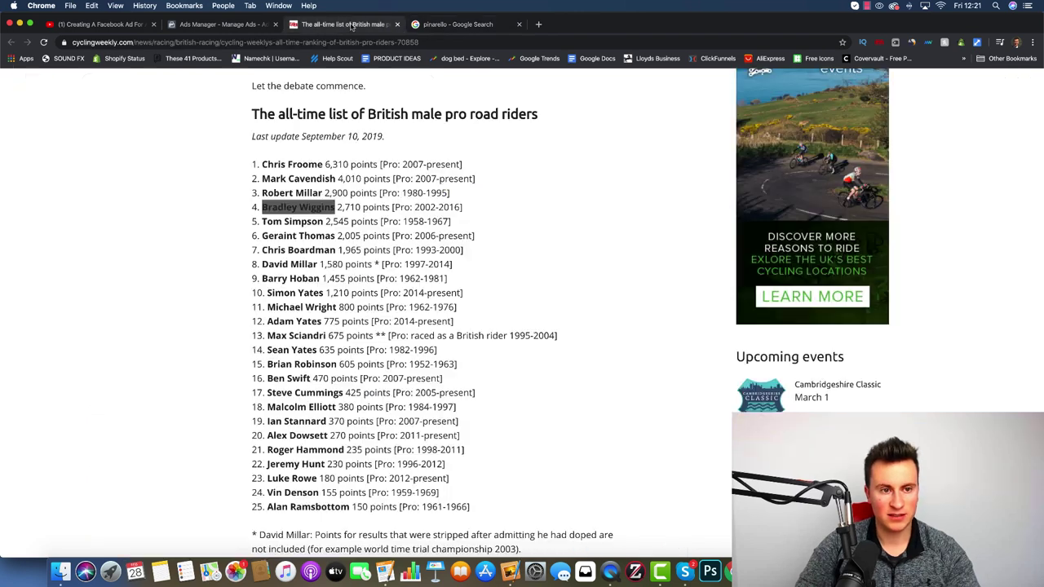
{"action": "left_click", "coordinate": [253, 25]}
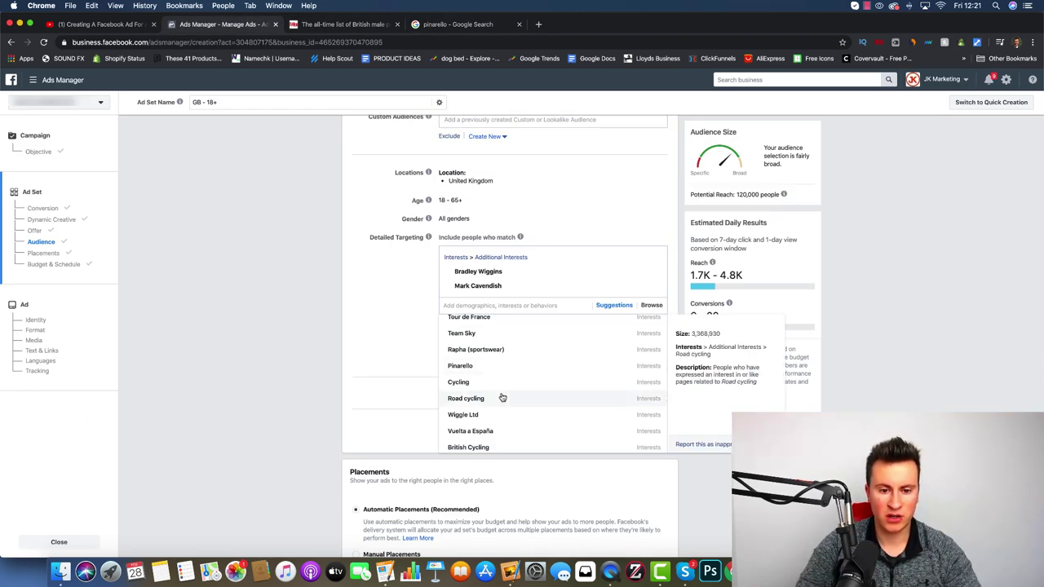
{"action": "left_click", "coordinate": [530, 366]}
{"action": "left_click", "coordinate": [375, 282]}
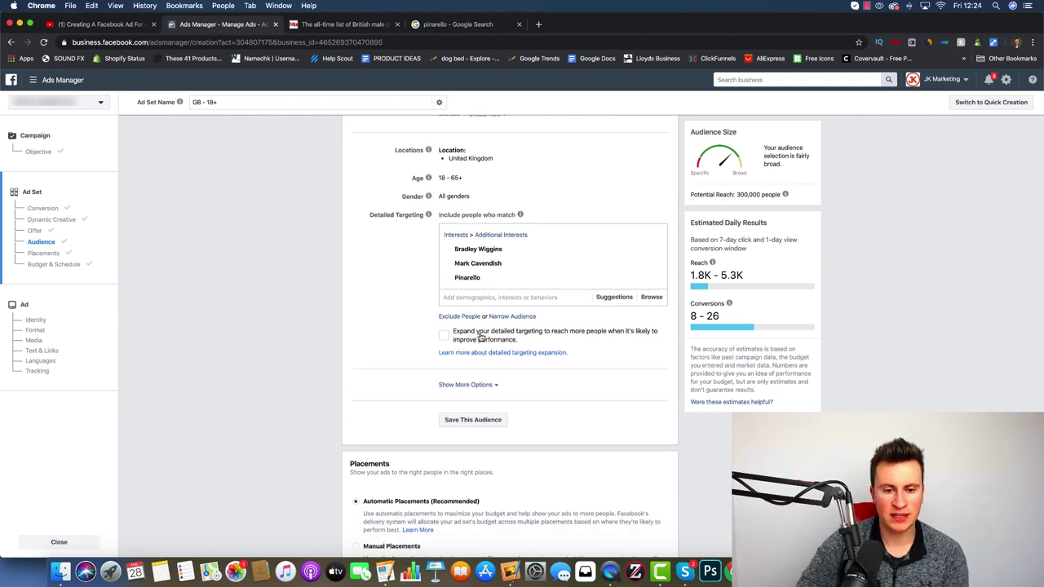
{"action": "scroll", "coordinate": [363, 339], "scroll_direction": "down", "scroll_amount": 1}
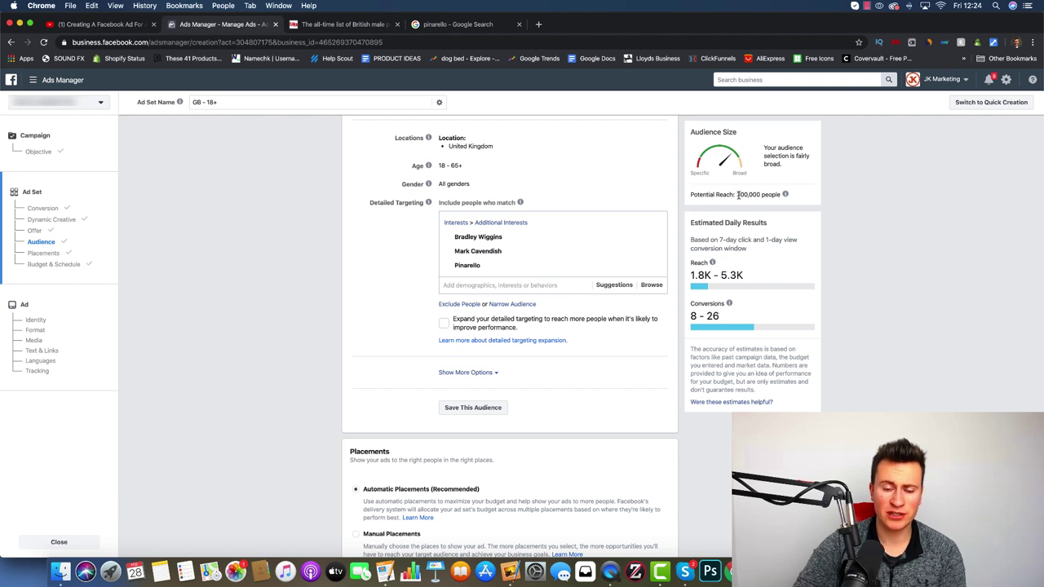
{"action": "left_click_drag", "start_coordinate": [737, 194], "coordinate": [751, 194]}
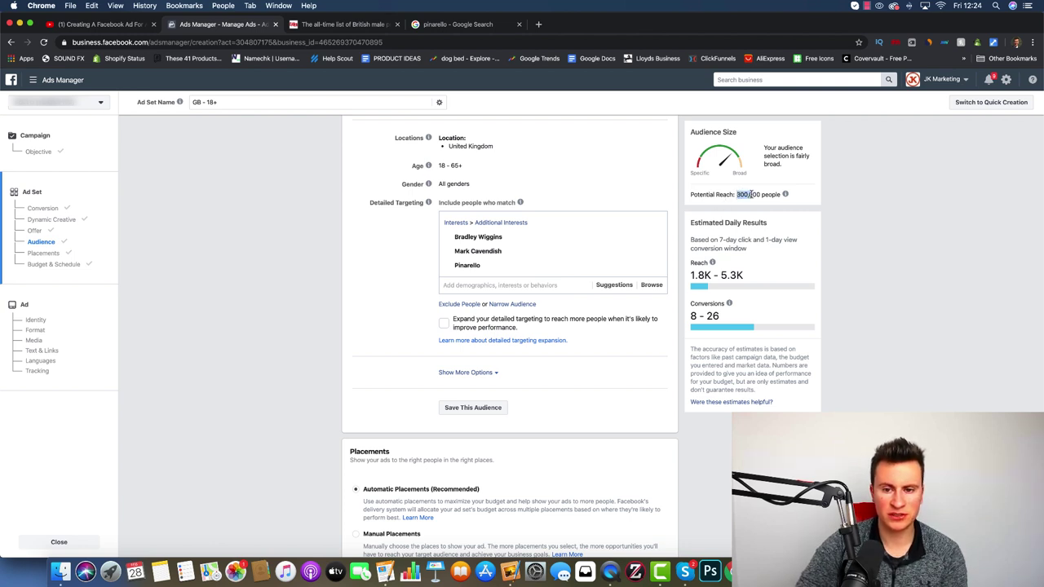
{"action": "left_click", "coordinate": [408, 359]}
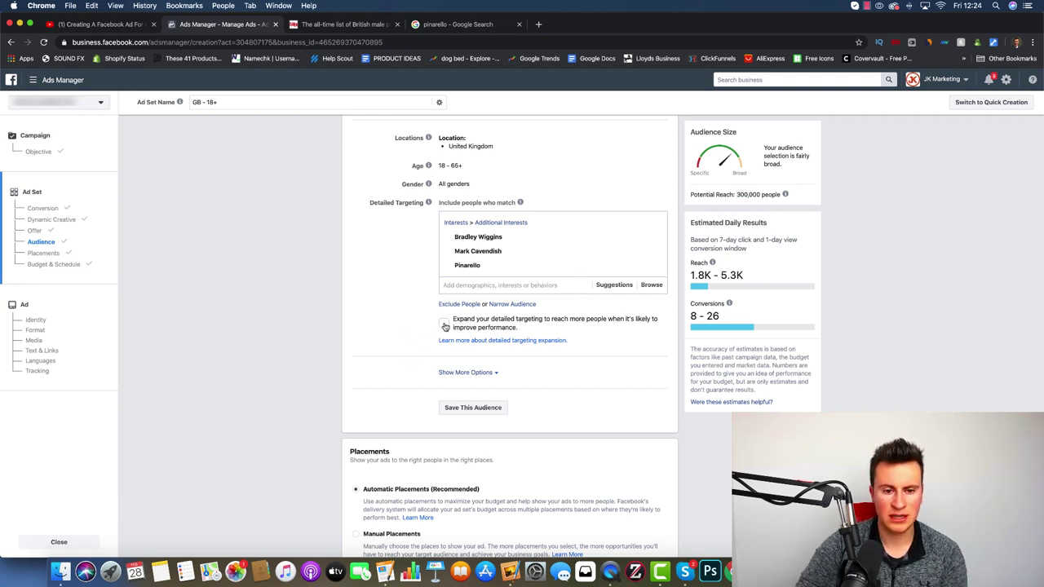
Step: Try out detailed targeting expansion to compare its effect on the potential reach, and switch it back off
{"action": "left_click", "coordinate": [444, 324]}
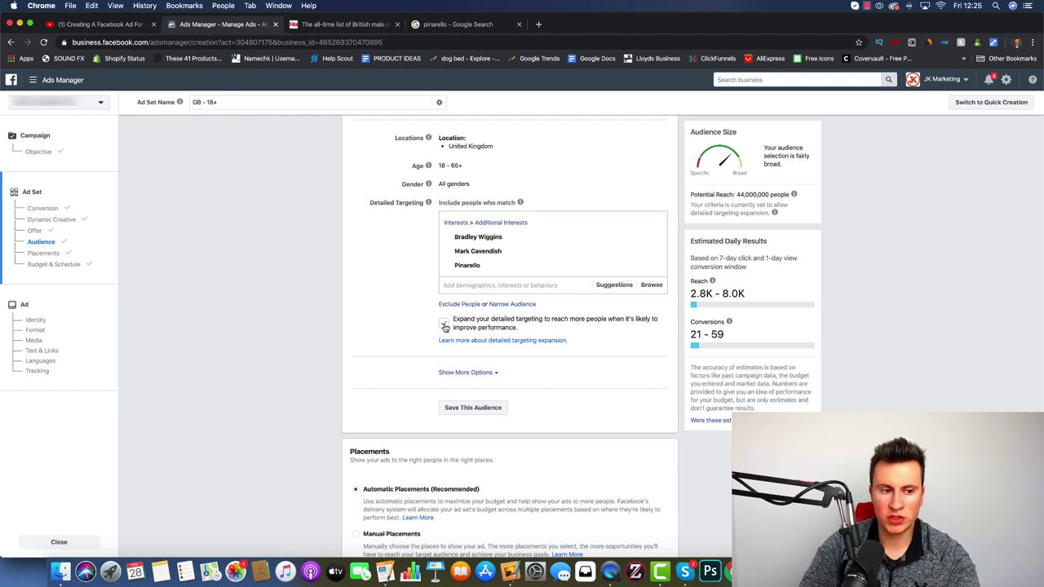
{"action": "mouse_move", "coordinate": [443, 234]}
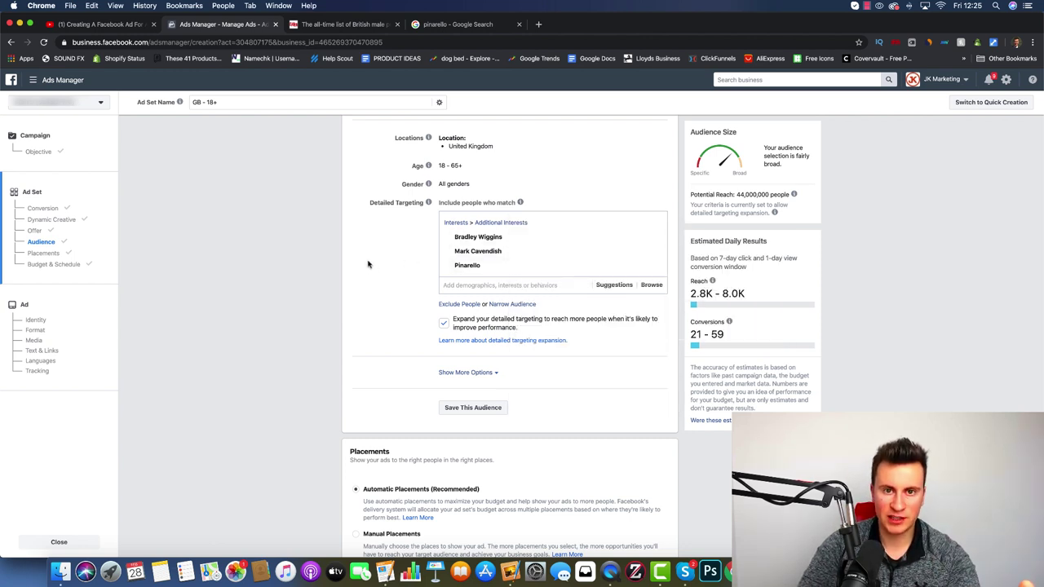
{"action": "left_click", "coordinate": [444, 325]}
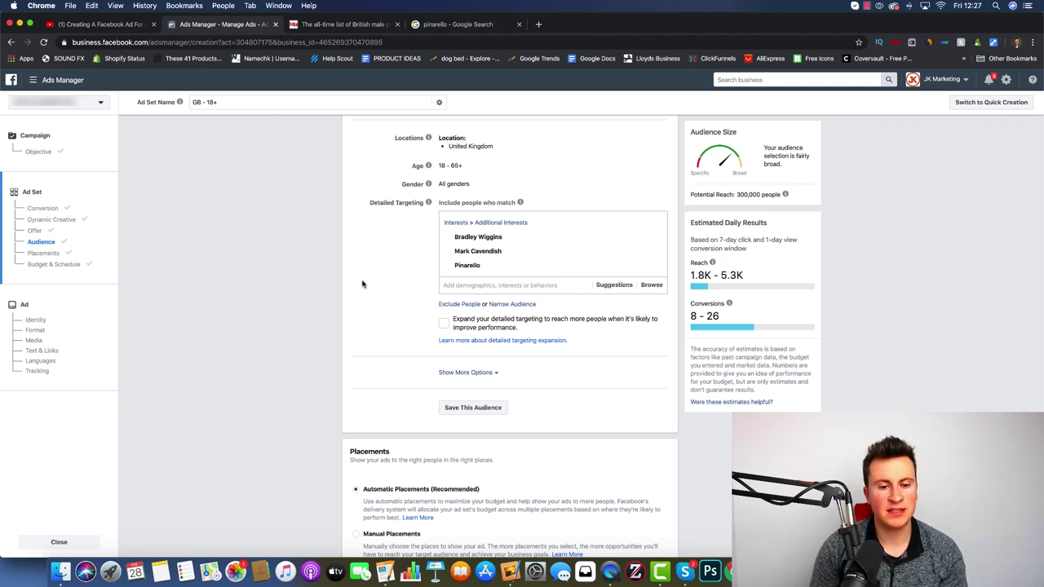
Step: Review the audience's additional Languages and Connections options and collapse them again
{"action": "scroll", "coordinate": [363, 299], "scroll_direction": "down", "scroll_amount": 2}
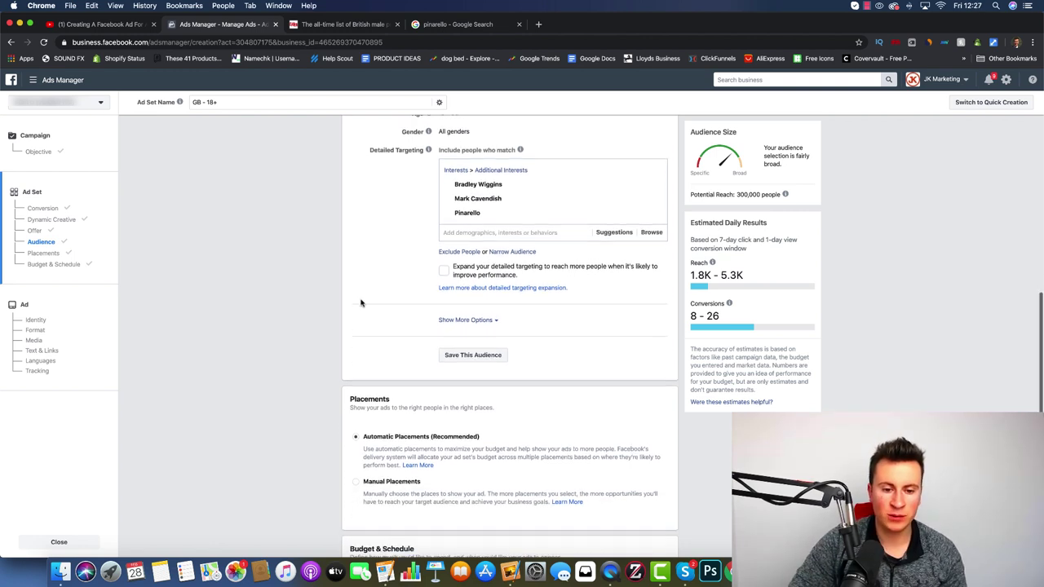
{"action": "left_click", "coordinate": [494, 320]}
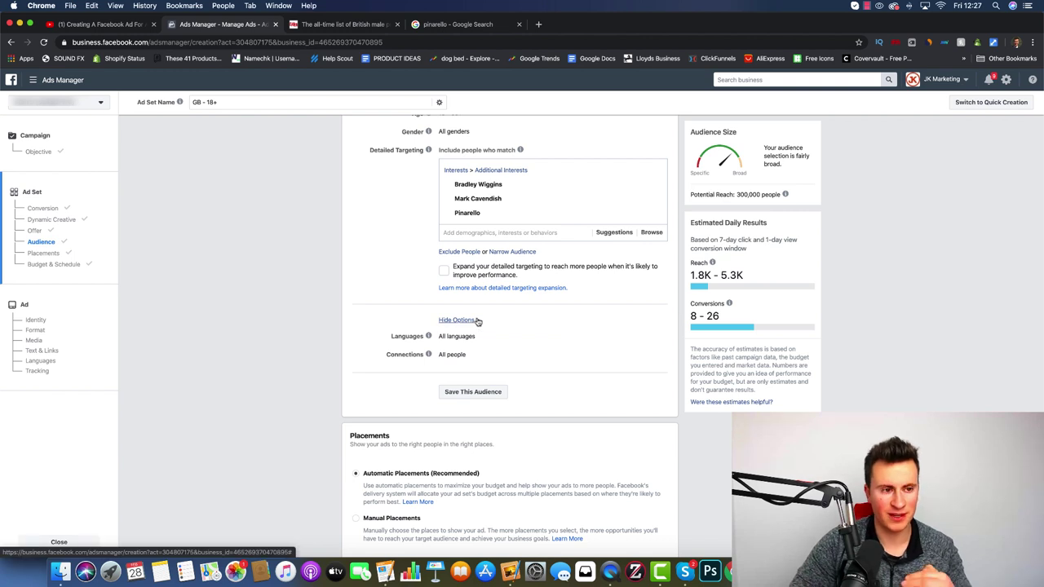
{"action": "left_click", "coordinate": [478, 320]}
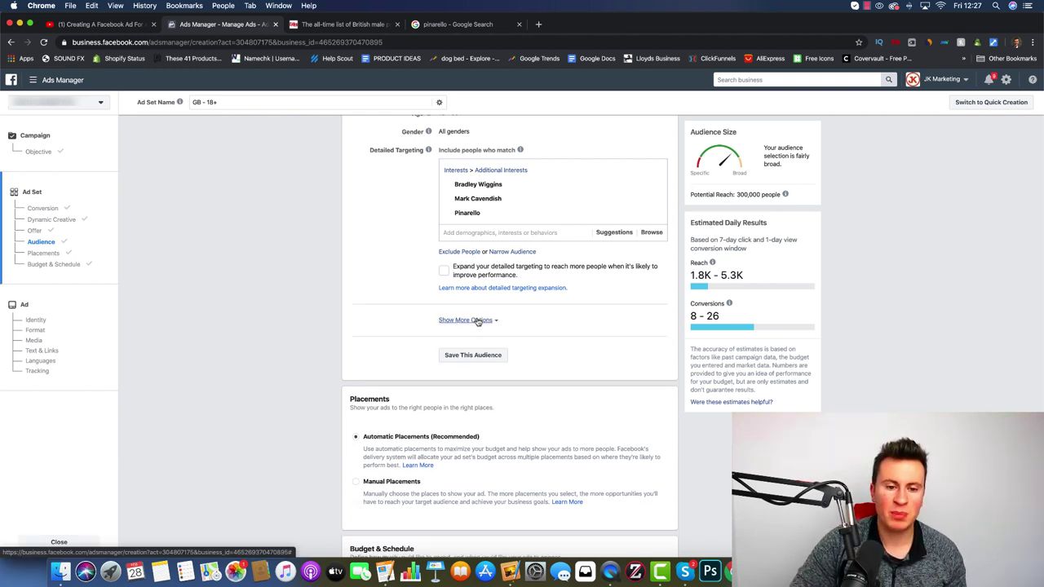
Step: Switch the ad set to Manual Placements, review the available placements and exclude the Audience Network platform
{"action": "scroll", "coordinate": [325, 296], "scroll_direction": "down", "scroll_amount": 5}
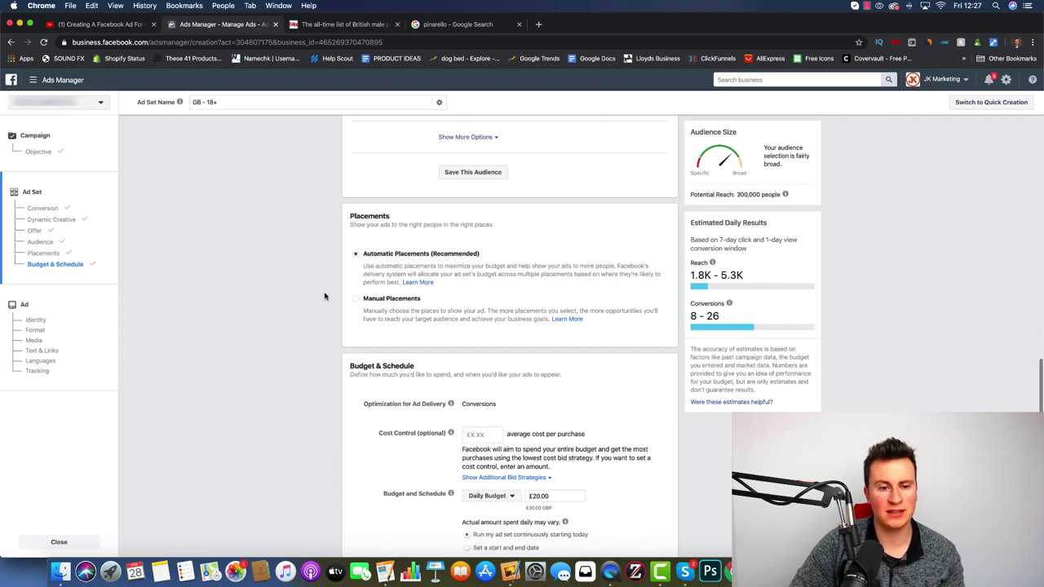
{"action": "scroll", "coordinate": [324, 296], "scroll_direction": "down", "scroll_amount": 2}
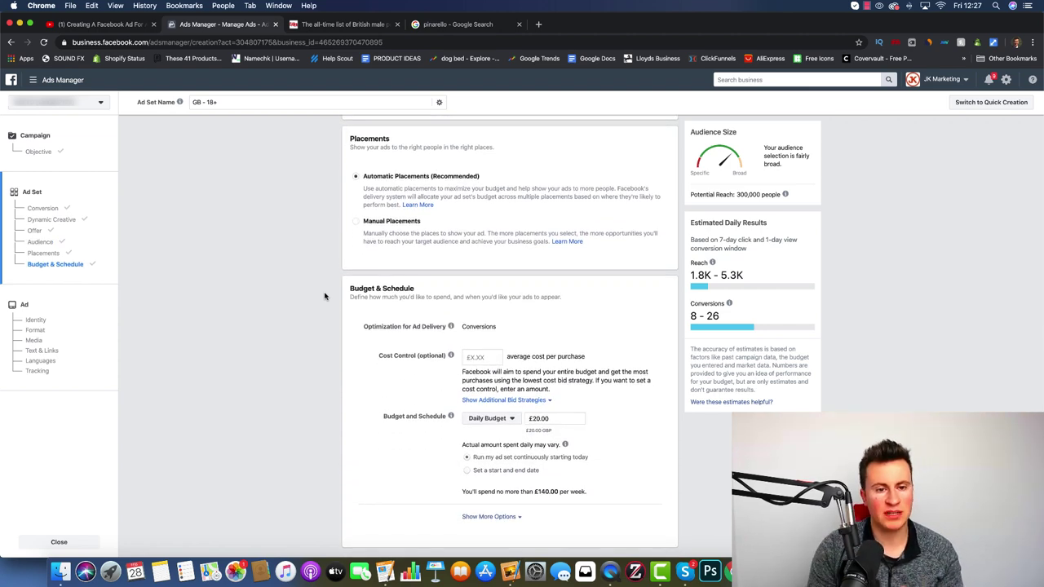
{"action": "left_click", "coordinate": [355, 221]}
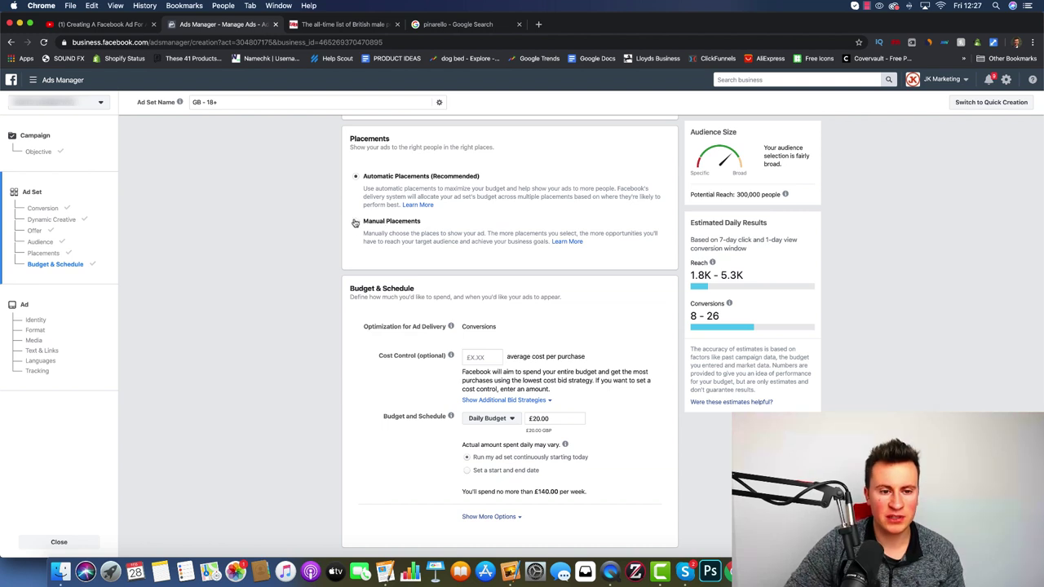
{"action": "scroll", "coordinate": [296, 252], "scroll_direction": "down", "scroll_amount": 3}
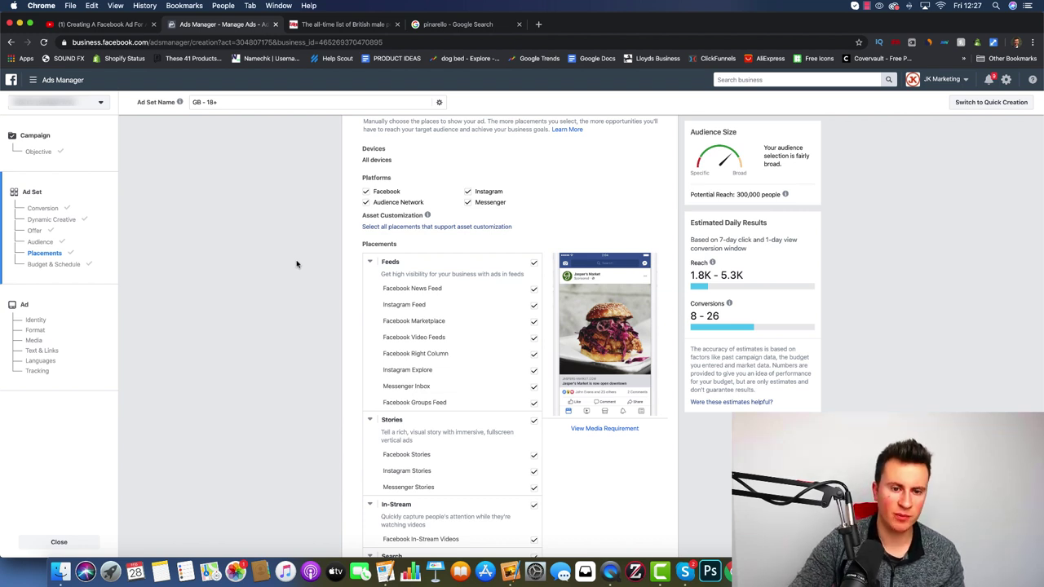
{"action": "scroll", "coordinate": [296, 263], "scroll_direction": "down", "scroll_amount": 1}
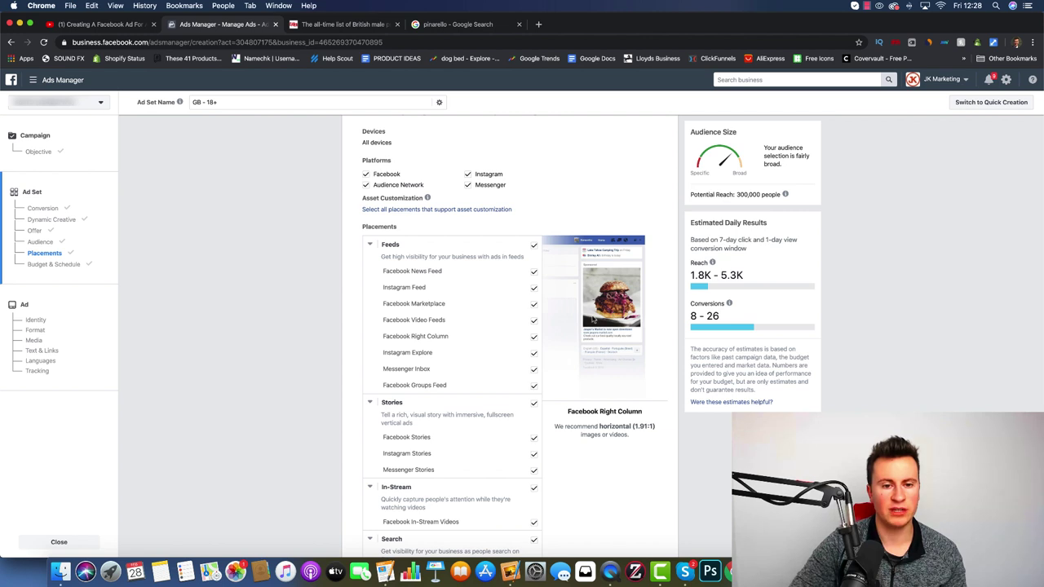
{"action": "scroll", "coordinate": [332, 264], "scroll_direction": "down", "scroll_amount": 2}
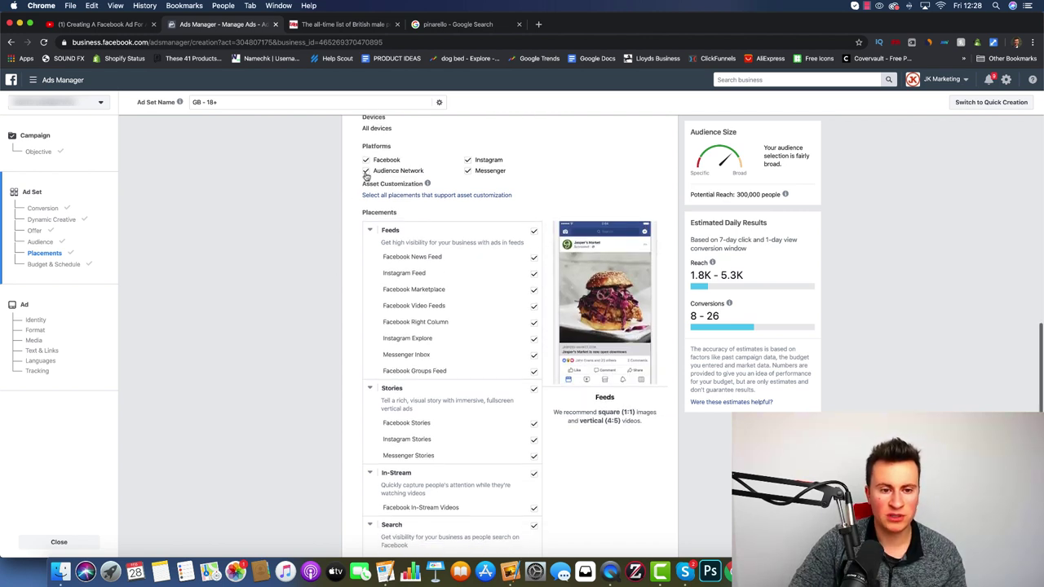
{"action": "left_click", "coordinate": [365, 172]}
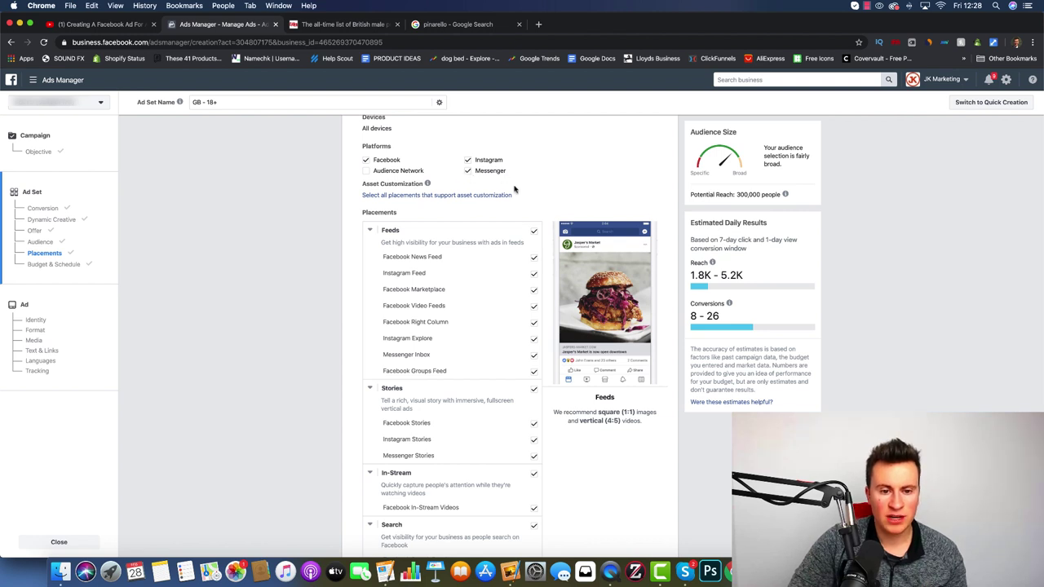
Step: Exclude the Stories, Search and In-Article placement groups from the ad set's manual placements
{"action": "scroll", "coordinate": [529, 245], "scroll_direction": "down", "scroll_amount": 3}
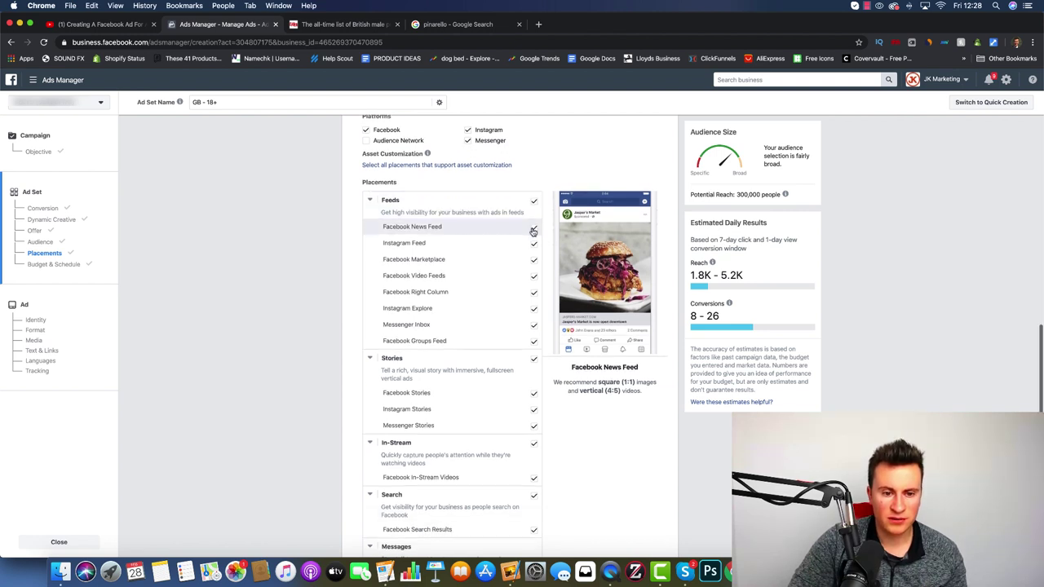
{"action": "left_click", "coordinate": [533, 359]}
{"action": "scroll", "coordinate": [315, 331], "scroll_direction": "down", "scroll_amount": 3}
{"action": "scroll", "coordinate": [315, 331], "scroll_direction": "down", "scroll_amount": 5}
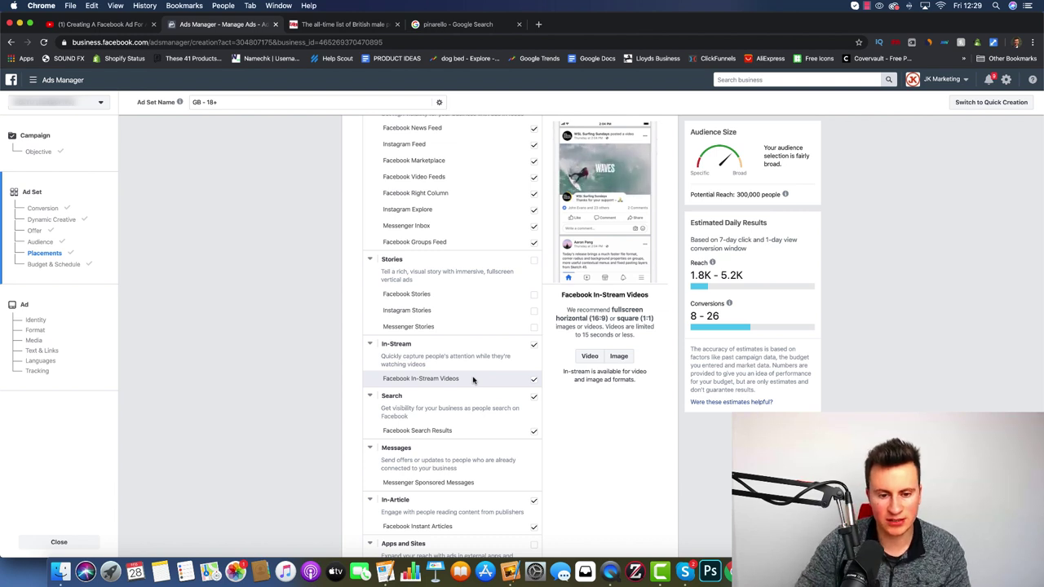
{"action": "scroll", "coordinate": [229, 379], "scroll_direction": "down", "scroll_amount": 3}
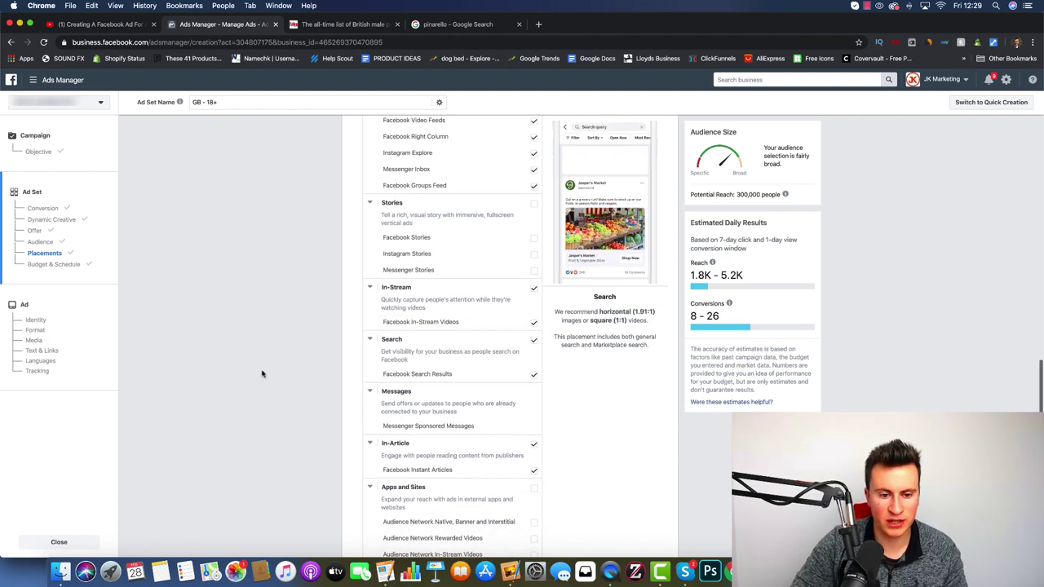
{"action": "left_click", "coordinate": [361, 352]}
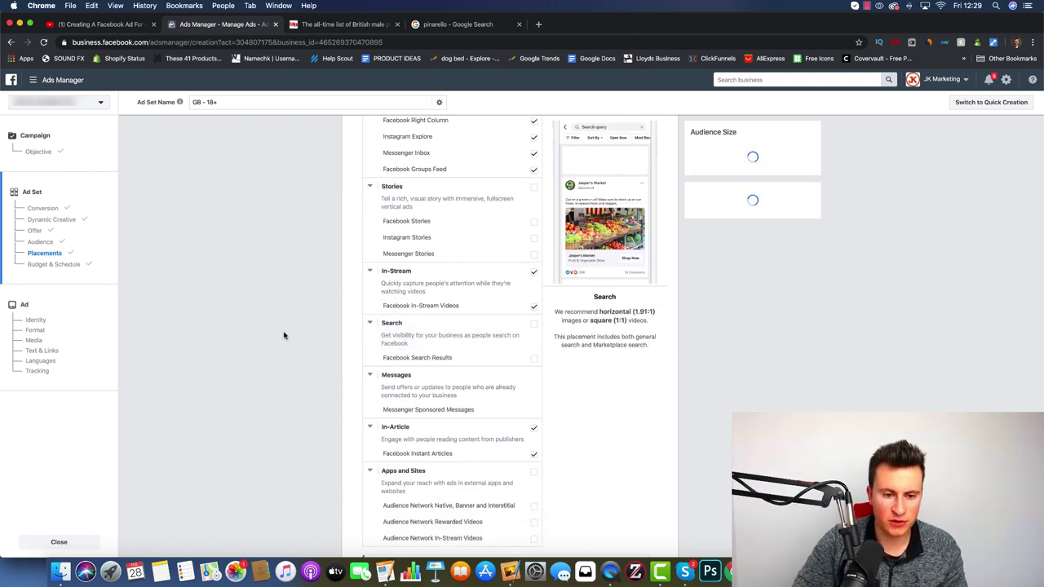
{"action": "scroll", "coordinate": [284, 334], "scroll_direction": "down", "scroll_amount": 4}
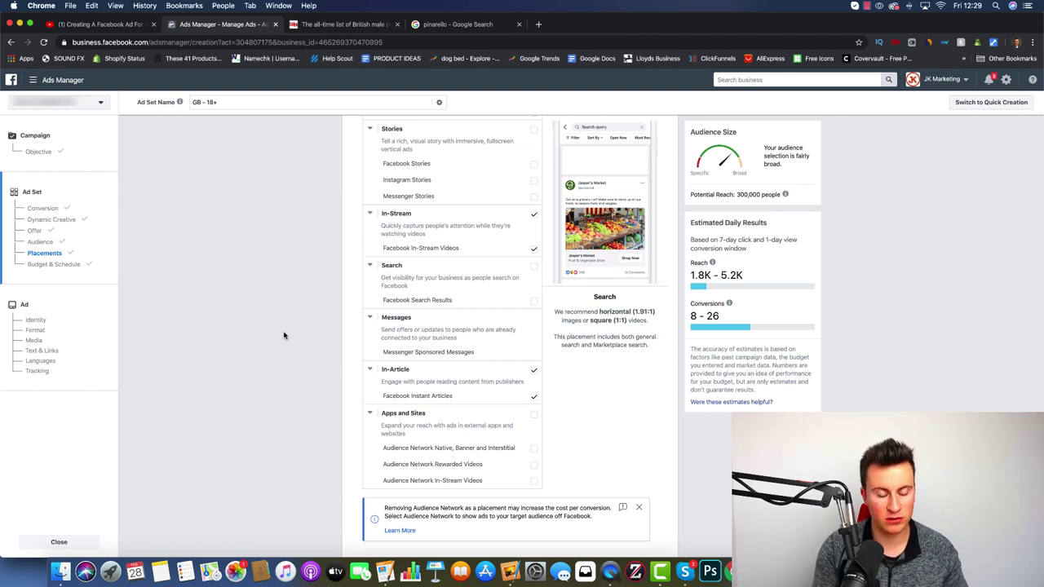
{"action": "scroll", "coordinate": [284, 335], "scroll_direction": "down", "scroll_amount": 1}
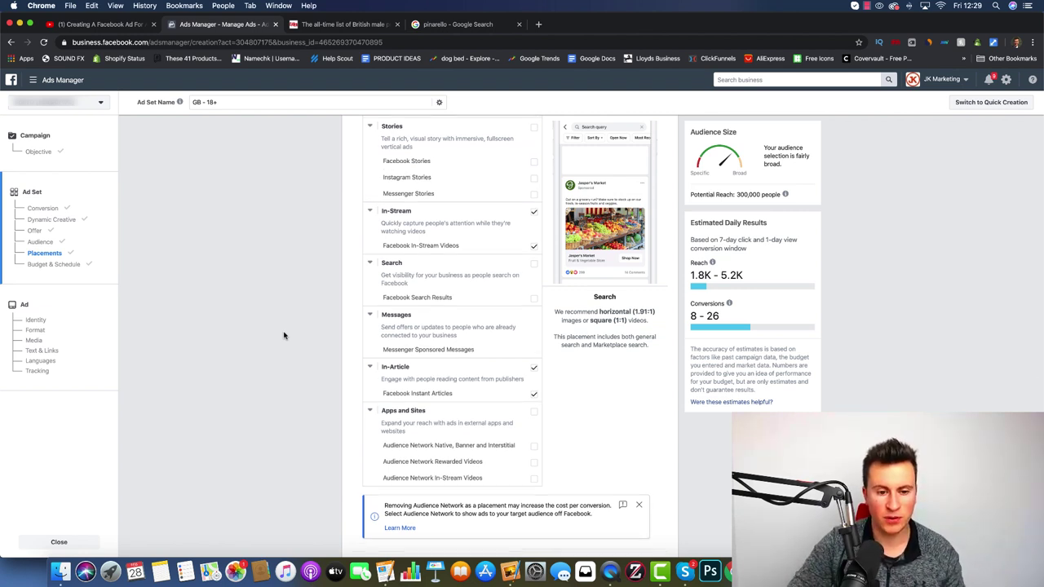
{"action": "left_click", "coordinate": [535, 363]}
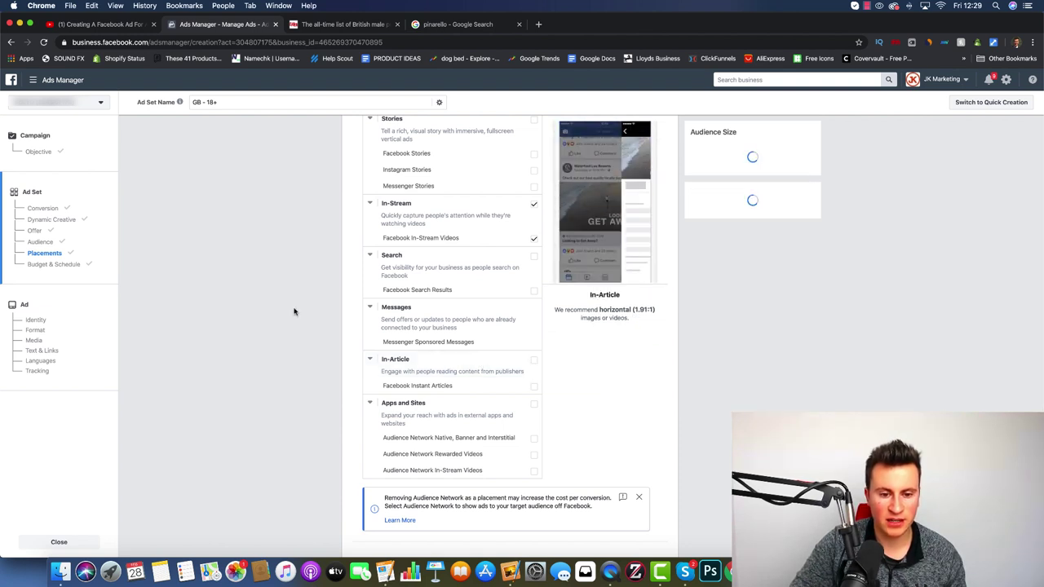
Step: Exclude Facebook Right Column, Instagram Explore and Messenger Inbox from the ad set's Feeds placements
{"action": "scroll", "coordinate": [295, 310], "scroll_direction": "up", "scroll_amount": 5}
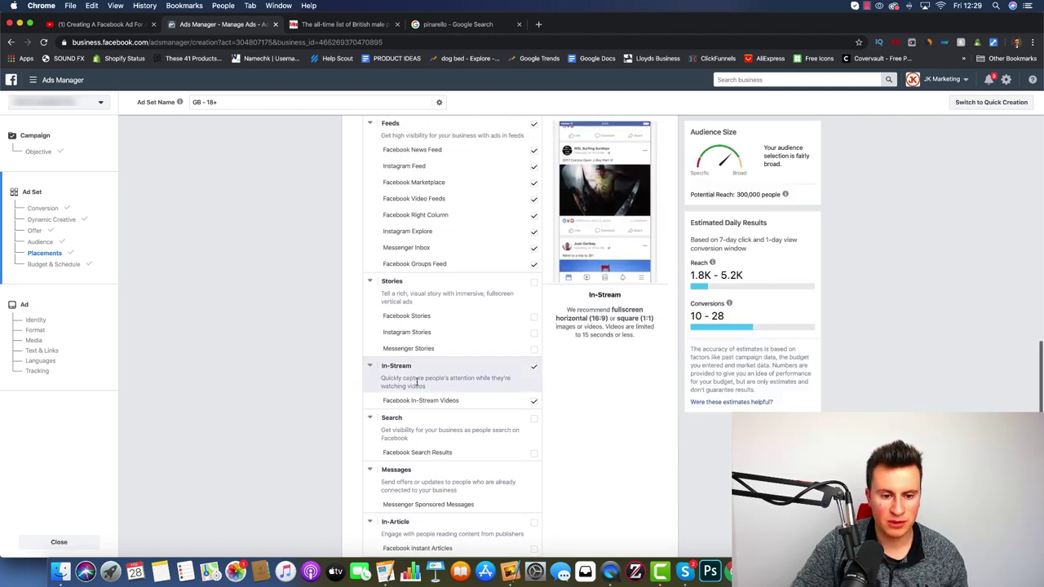
{"action": "scroll", "coordinate": [314, 337], "scroll_direction": "up", "scroll_amount": 2}
{"action": "scroll", "coordinate": [314, 336], "scroll_direction": "up", "scroll_amount": 1}
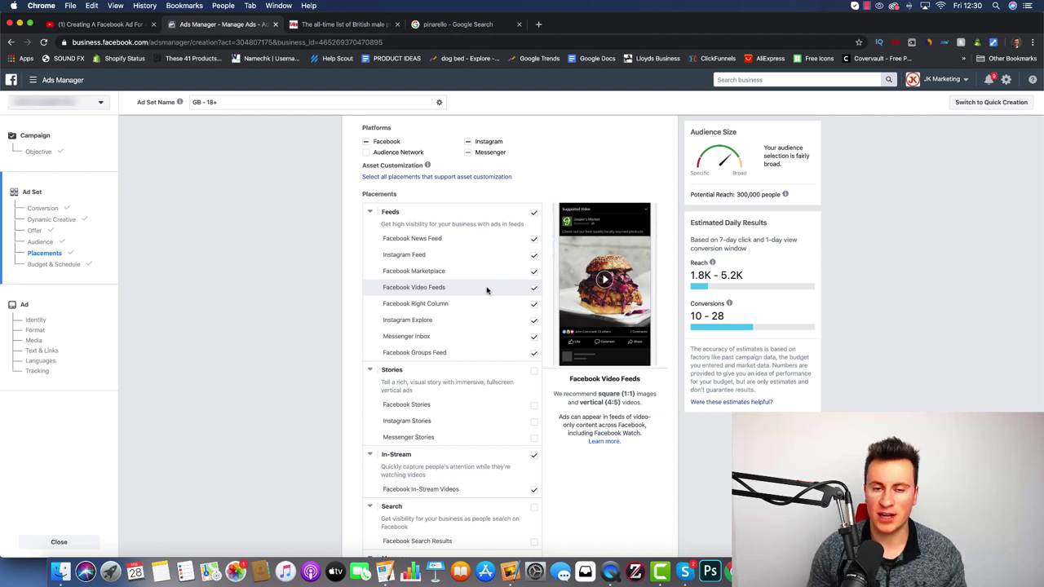
{"action": "left_click", "coordinate": [533, 304]}
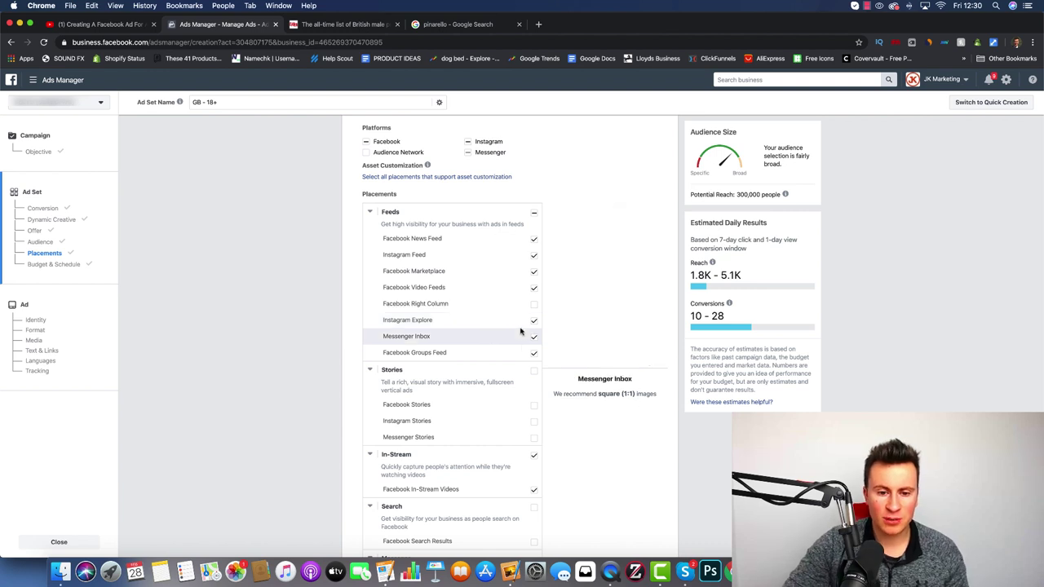
{"action": "left_click", "coordinate": [533, 320]}
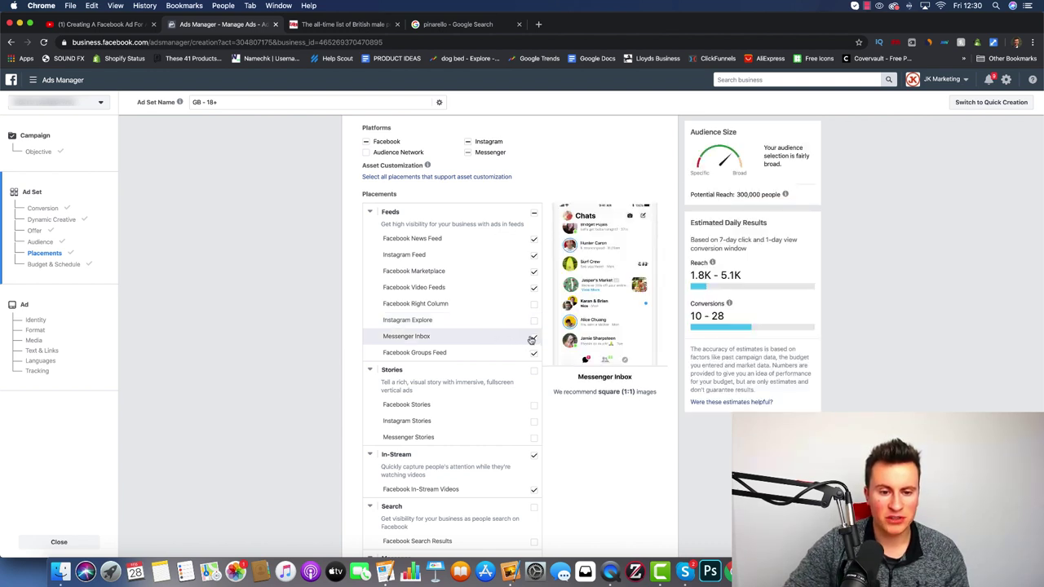
{"action": "left_click", "coordinate": [533, 338]}
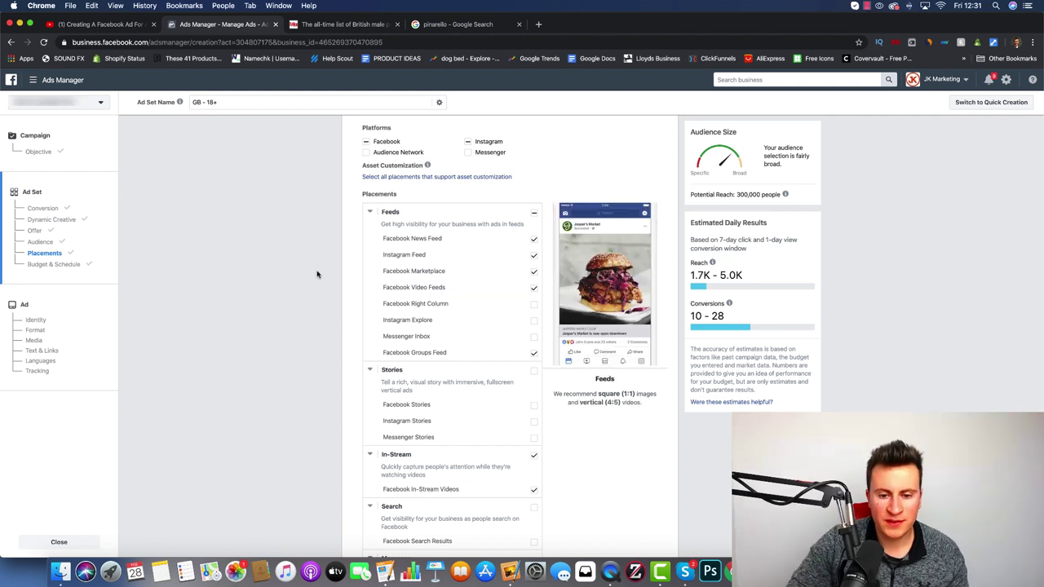
Step: Try excluding Facebook News Feed and Instagram Feed to compare the effect on potential reach, and re-enable both placements
{"action": "scroll", "coordinate": [318, 274], "scroll_direction": "down", "scroll_amount": 1}
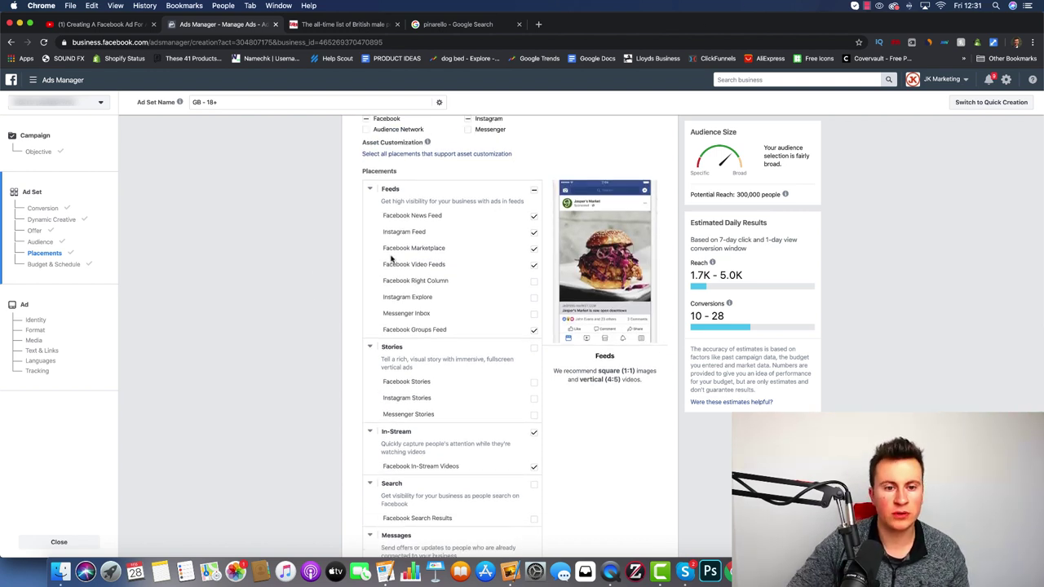
{"action": "left_click", "coordinate": [534, 217]}
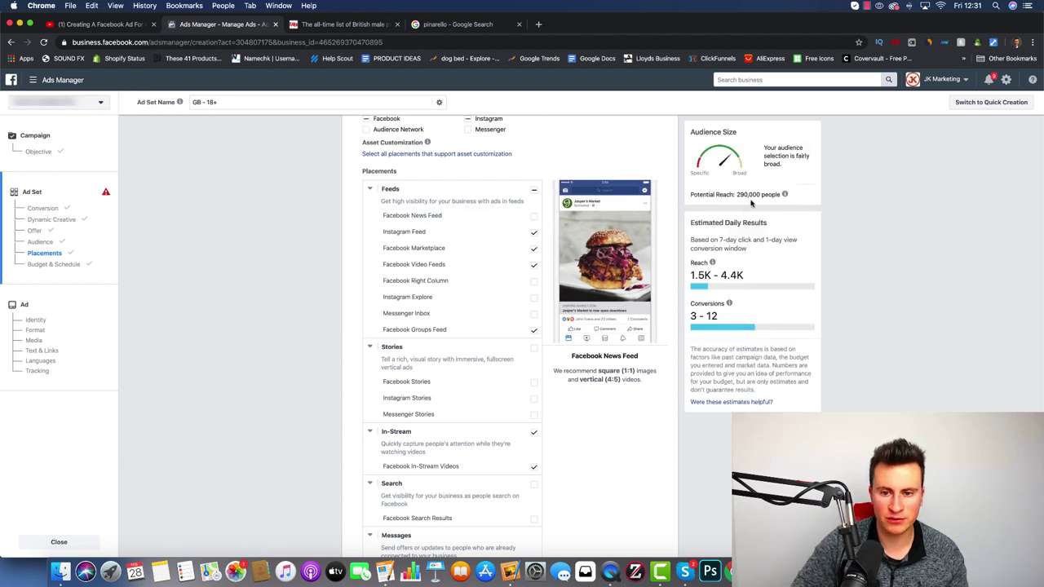
{"action": "left_click", "coordinate": [533, 233]}
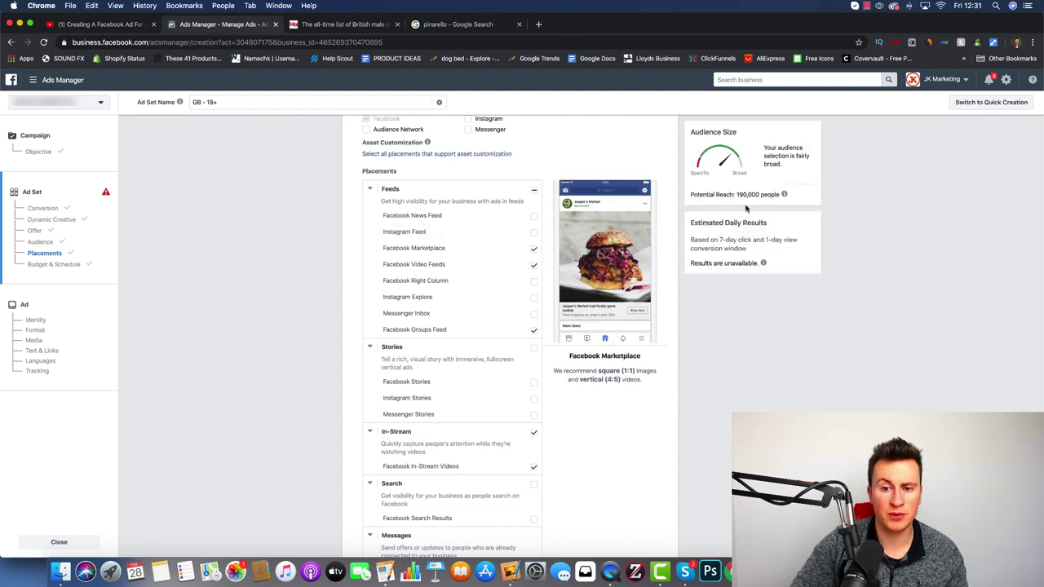
{"action": "left_click", "coordinate": [533, 233]}
{"action": "left_click", "coordinate": [534, 216]}
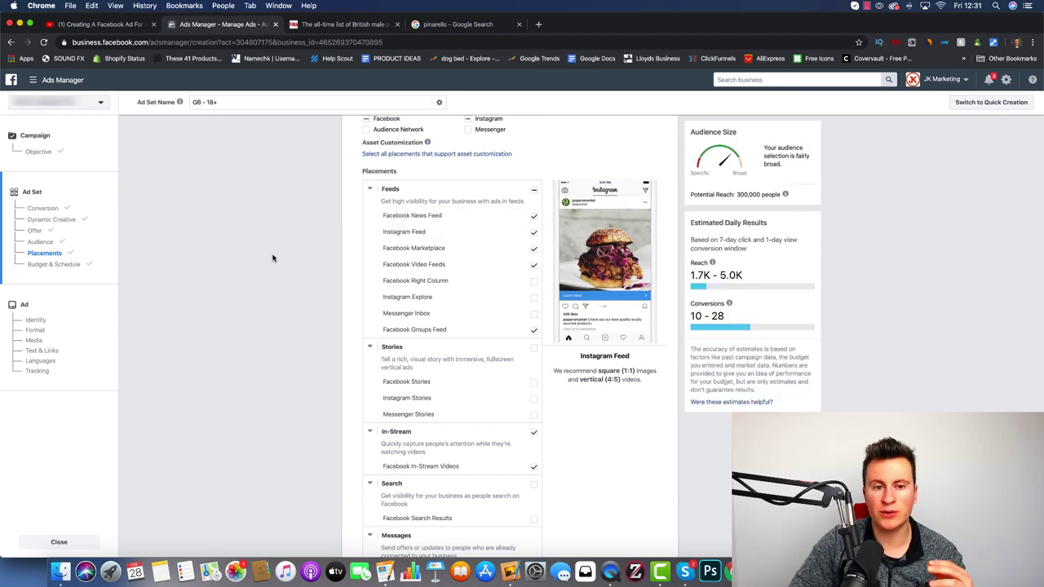
Step: Expand the additional placement options and examine the choices for specific mobile devices and operating systems, keeping All Mobile Devices
{"action": "scroll", "coordinate": [272, 258], "scroll_direction": "down", "scroll_amount": 10}
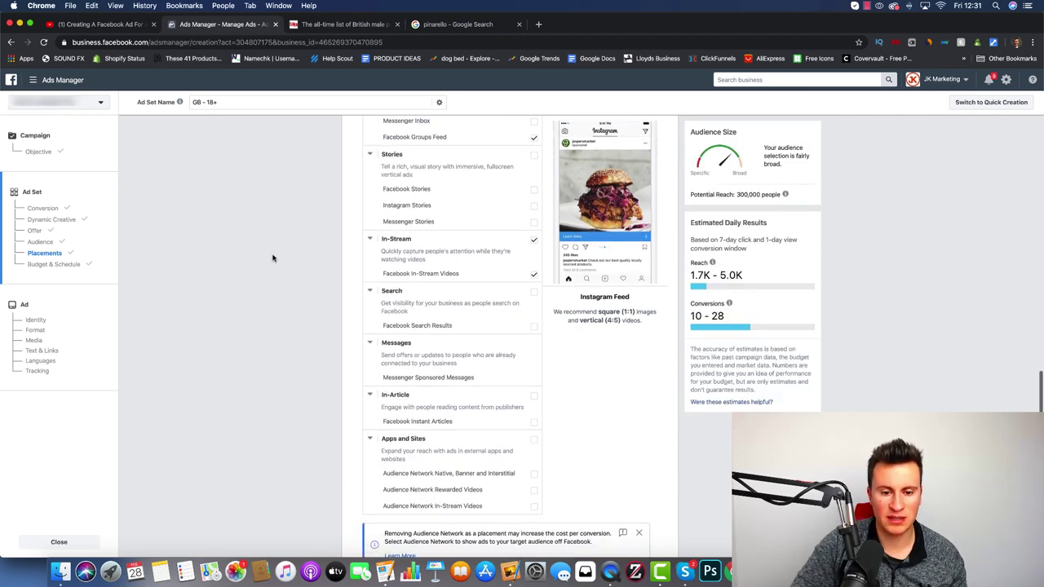
{"action": "scroll", "coordinate": [273, 259], "scroll_direction": "down", "scroll_amount": 1}
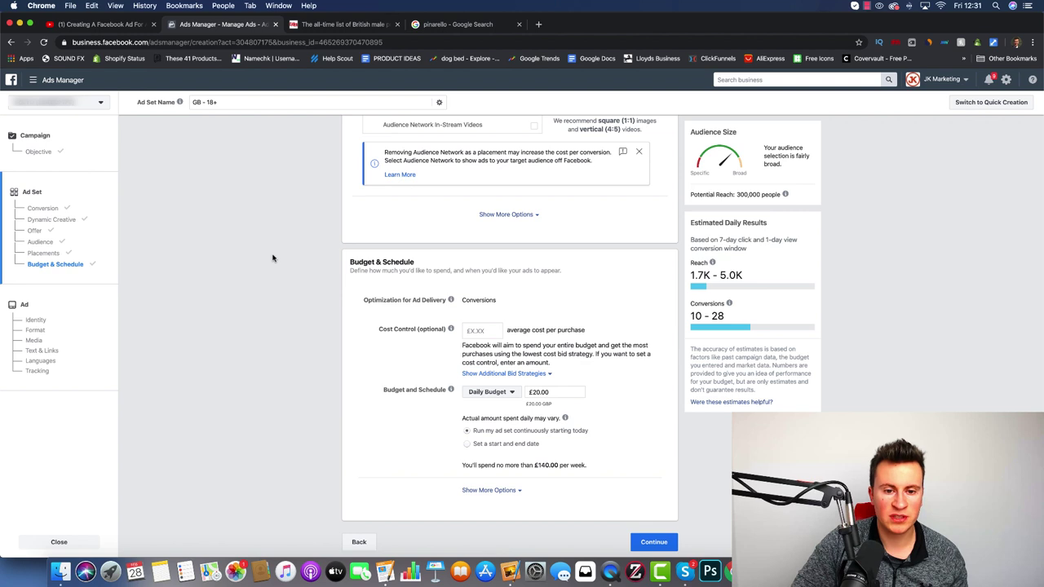
{"action": "left_click", "coordinate": [524, 214]}
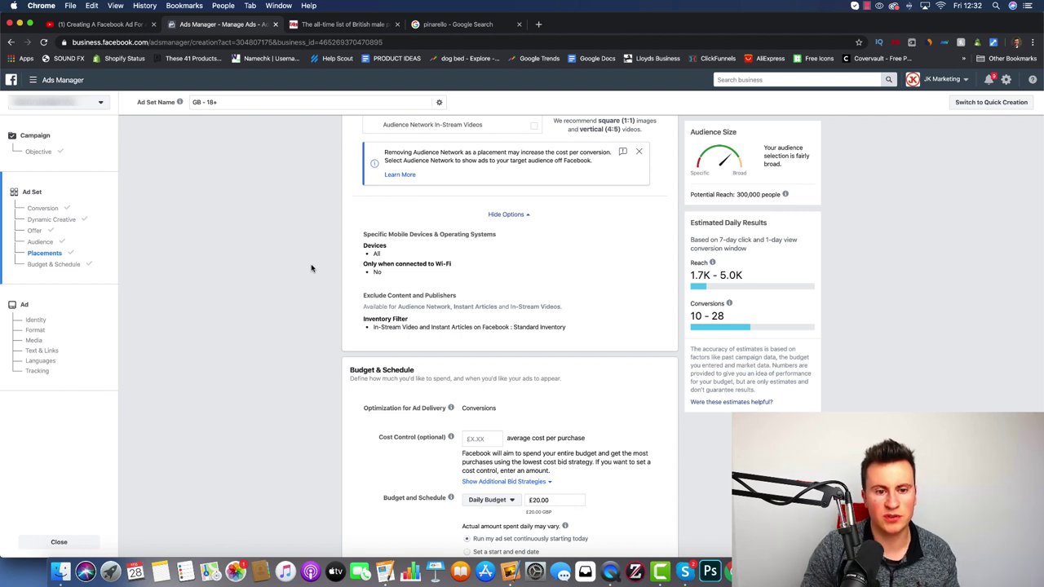
{"action": "left_click", "coordinate": [657, 238]}
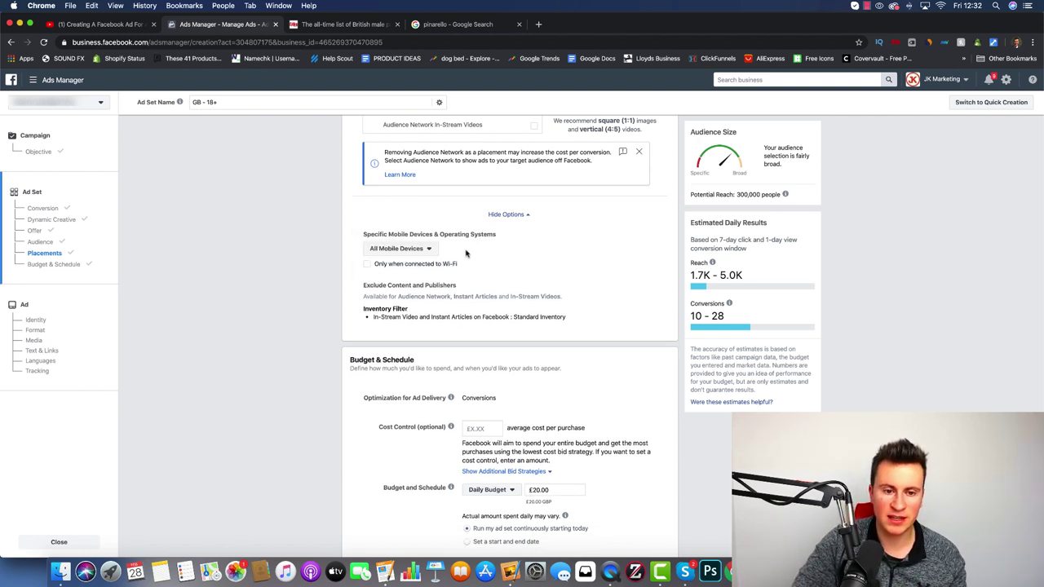
{"action": "left_click", "coordinate": [434, 249]}
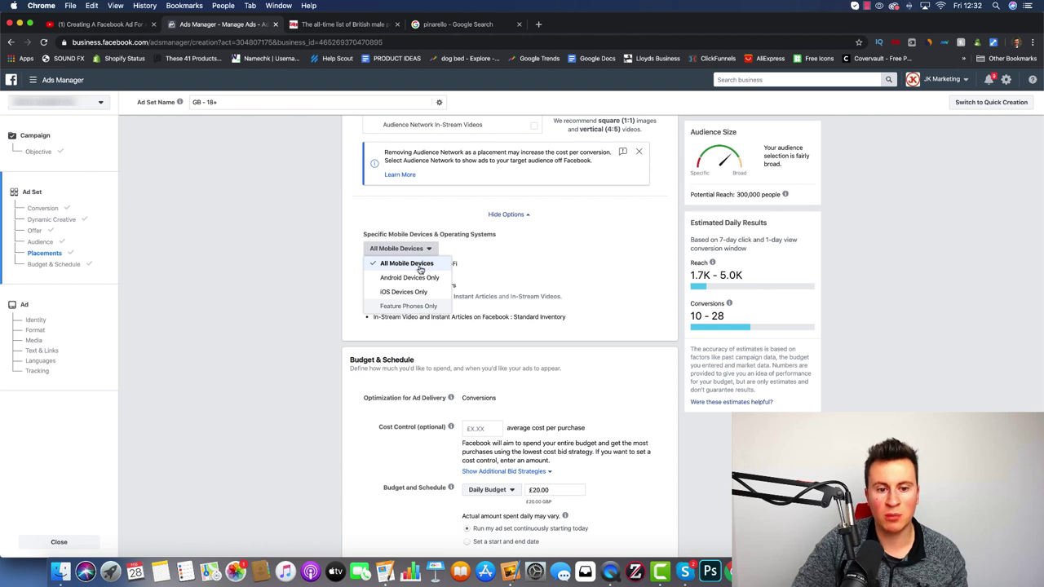
{"action": "left_click", "coordinate": [347, 248]}
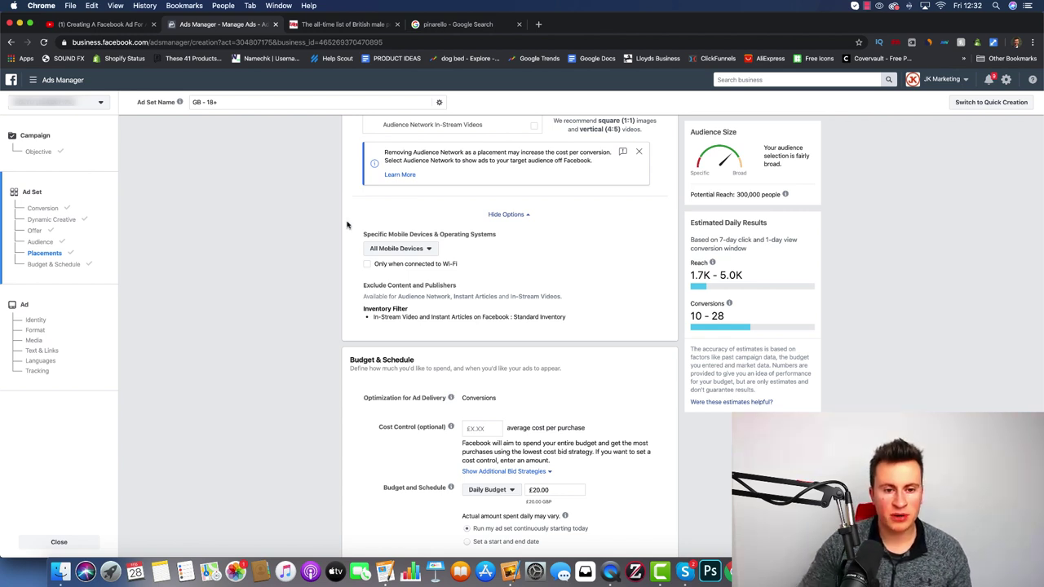
{"action": "left_click", "coordinate": [420, 252]}
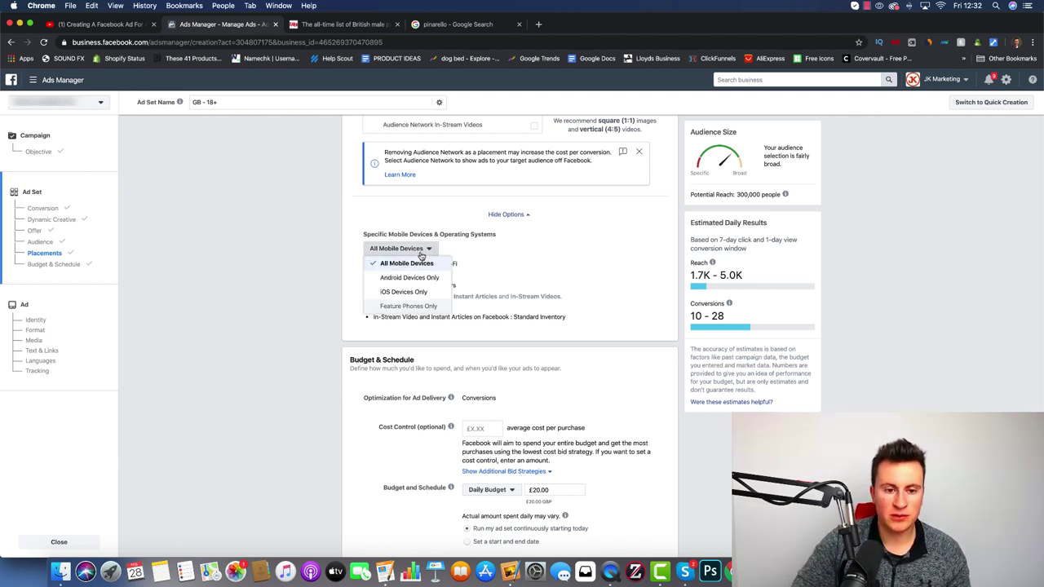
{"action": "left_click", "coordinate": [329, 254]}
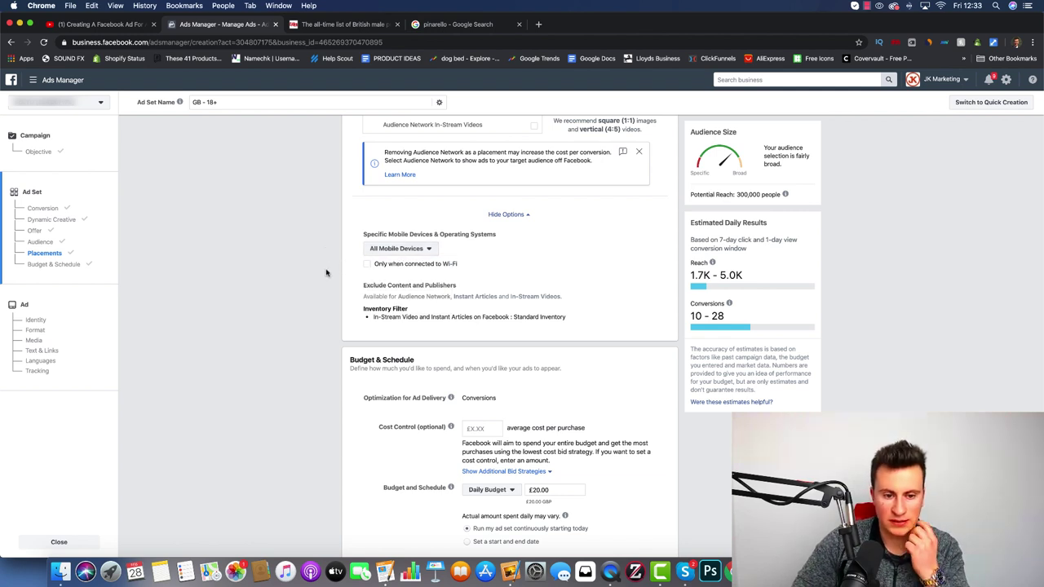
Step: Keep the ad set on a Daily Budget and set the amount to £10
{"action": "scroll", "coordinate": [326, 273], "scroll_direction": "down", "scroll_amount": 3}
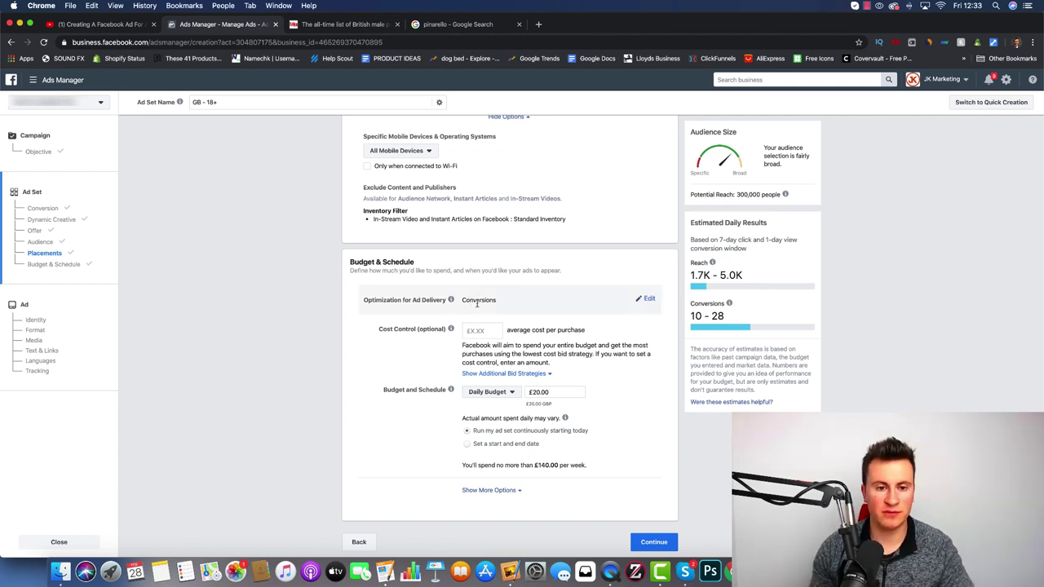
{"action": "scroll", "coordinate": [477, 303], "scroll_direction": "up", "scroll_amount": 15}
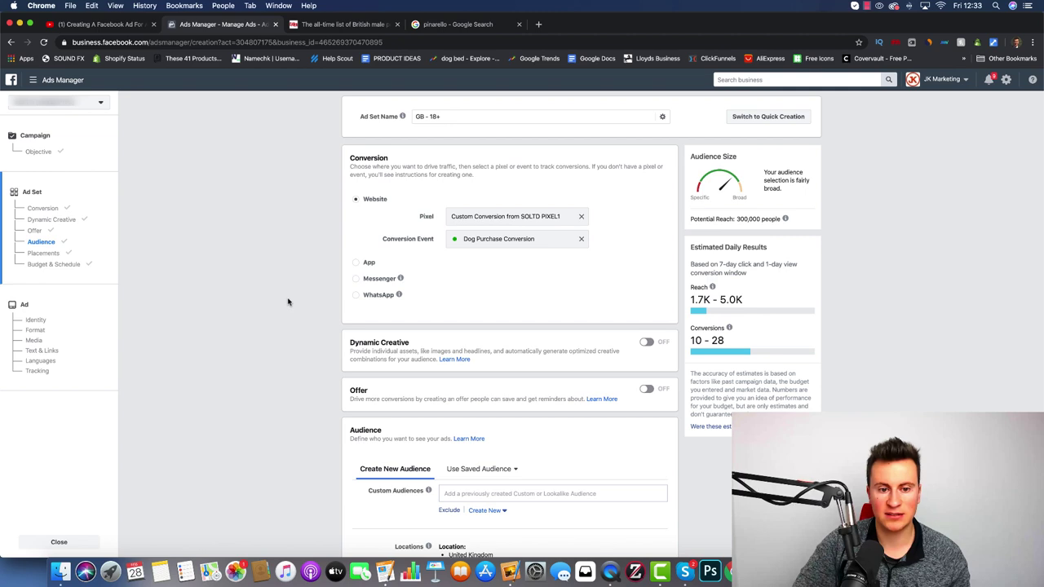
{"action": "scroll", "coordinate": [287, 302], "scroll_direction": "down", "scroll_amount": 15}
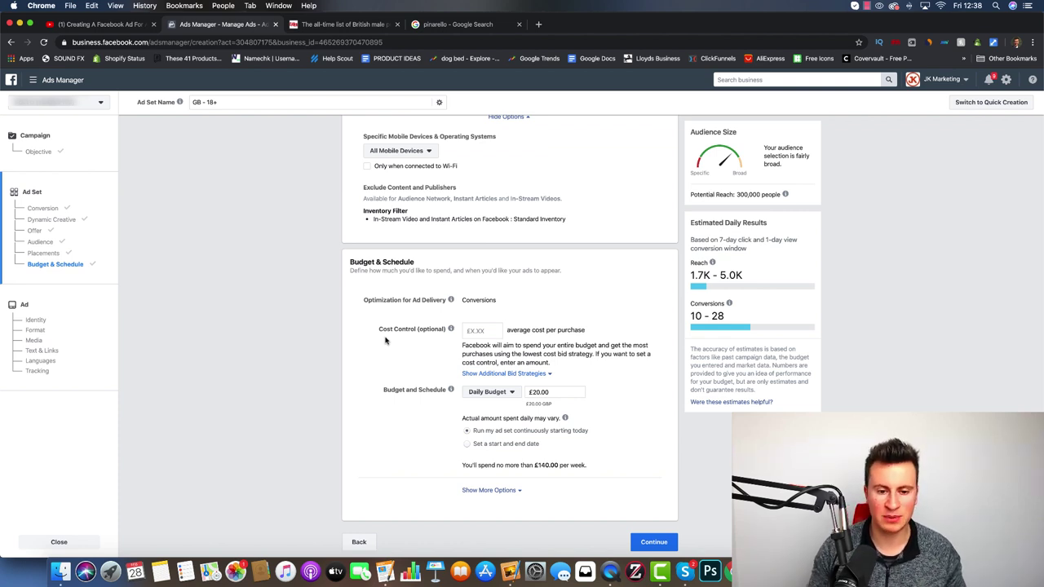
{"action": "left_click", "coordinate": [509, 392]}
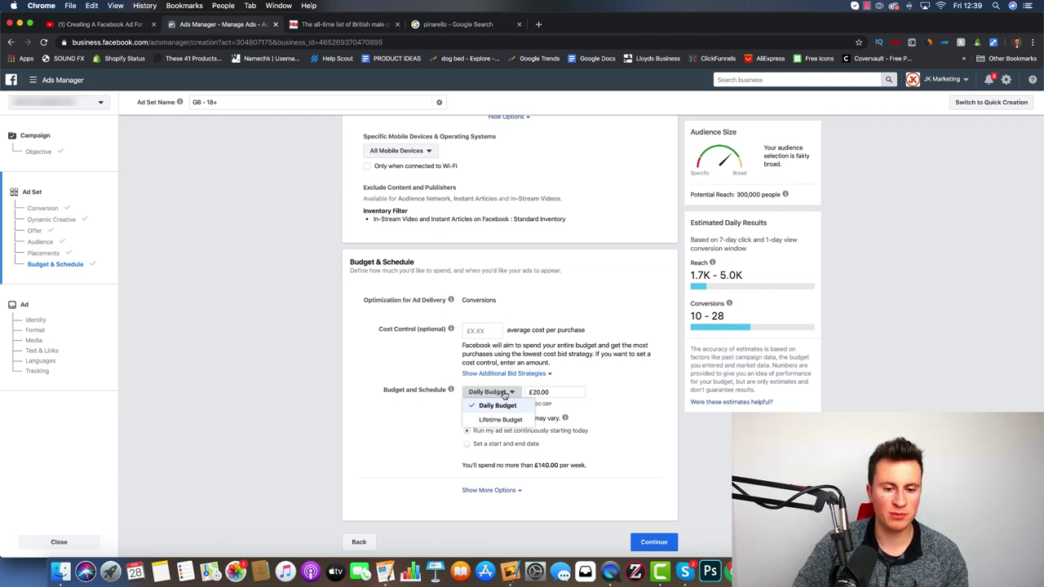
{"action": "left_click", "coordinate": [505, 393]}
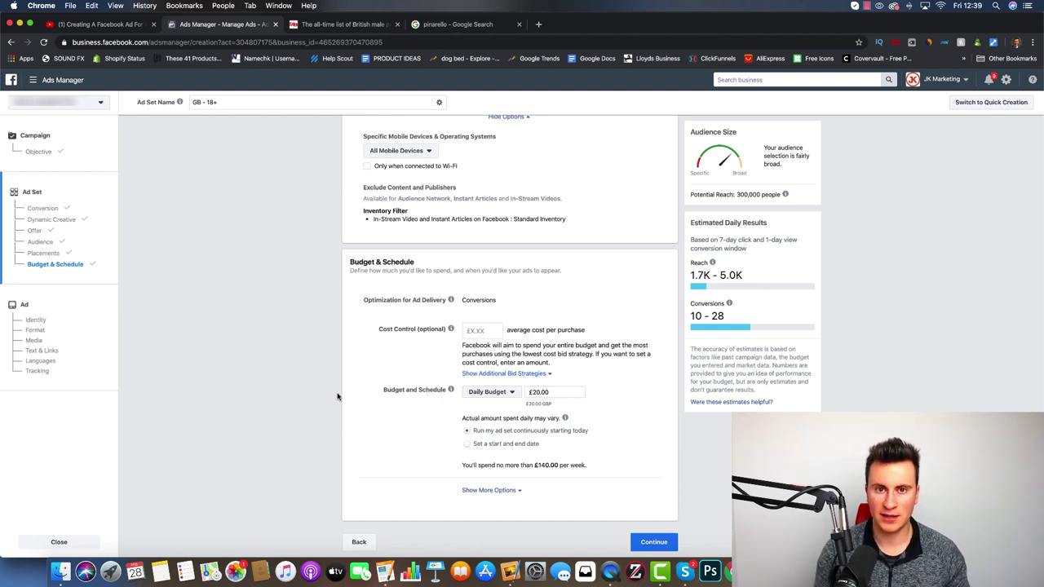
{"action": "triple_click", "coordinate": [557, 392]}
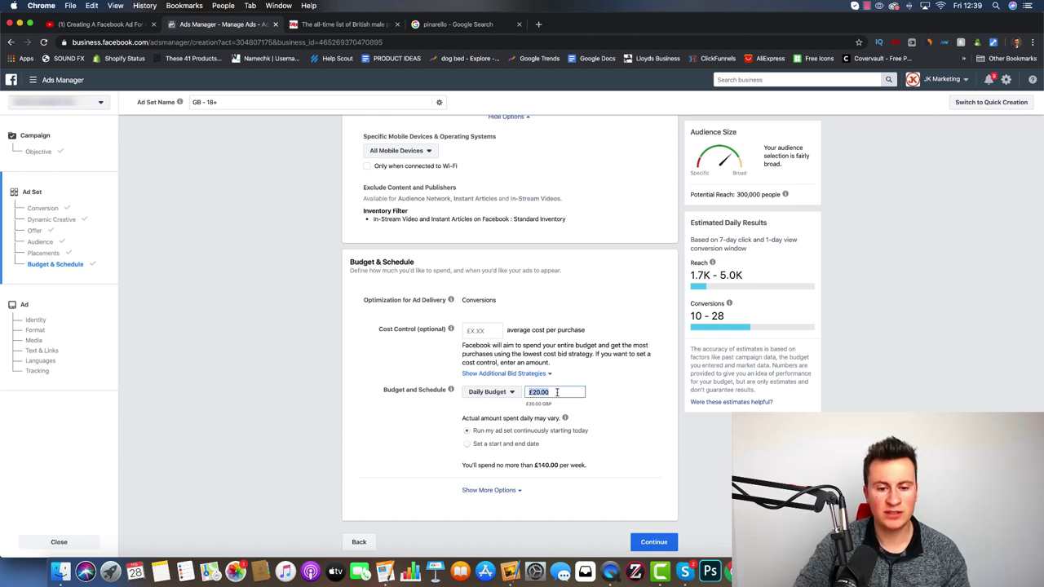
{"action": "type", "text": "10"}
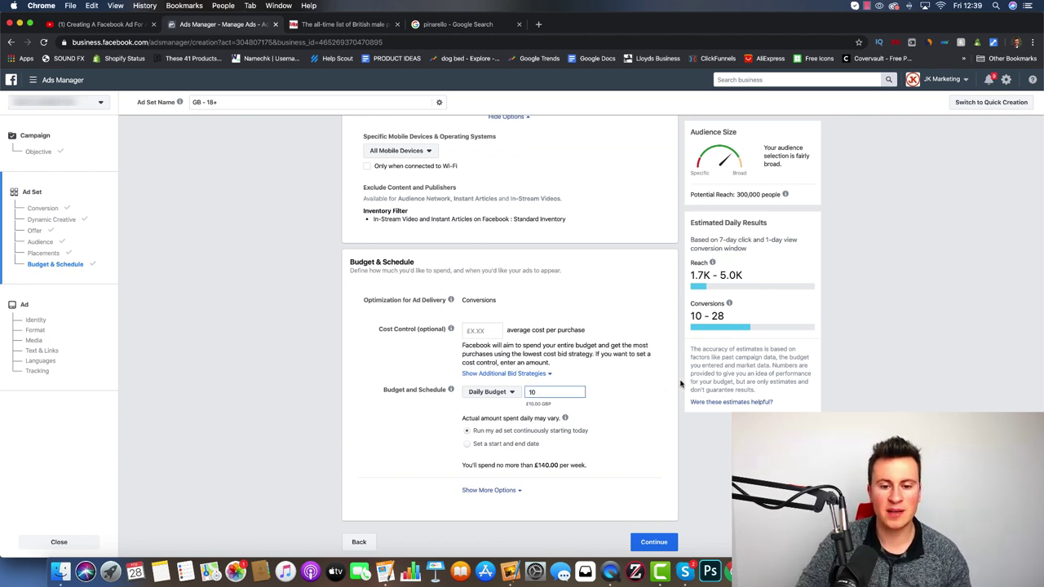
{"action": "left_click", "coordinate": [648, 387]}
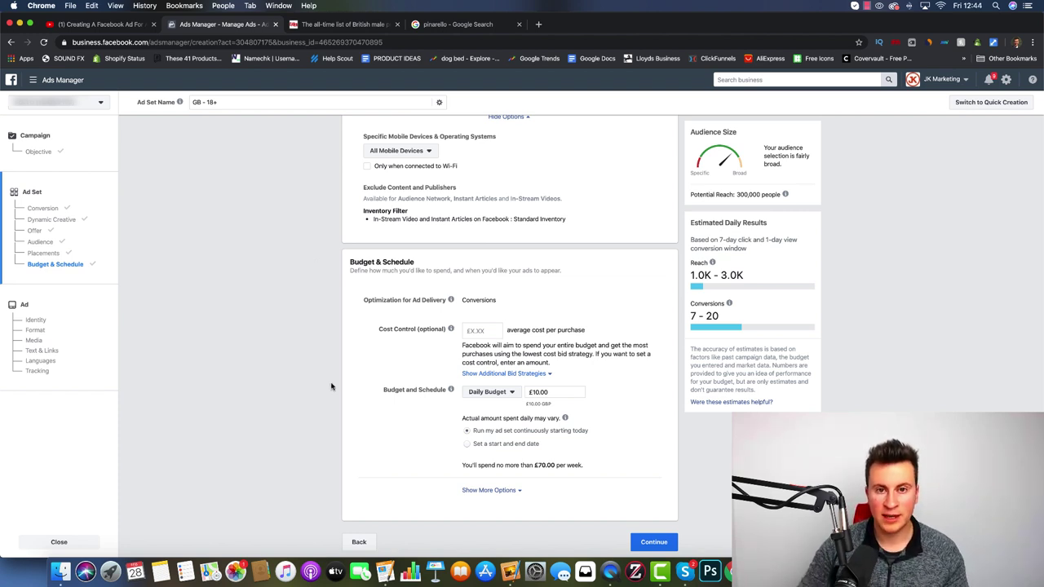
Step: Try the 1 day click or view conversion window in the additional budget options, and switch back to 7 days click or 1 day view
{"action": "left_click", "coordinate": [506, 490]}
{"action": "scroll", "coordinate": [344, 432], "scroll_direction": "down", "scroll_amount": 3}
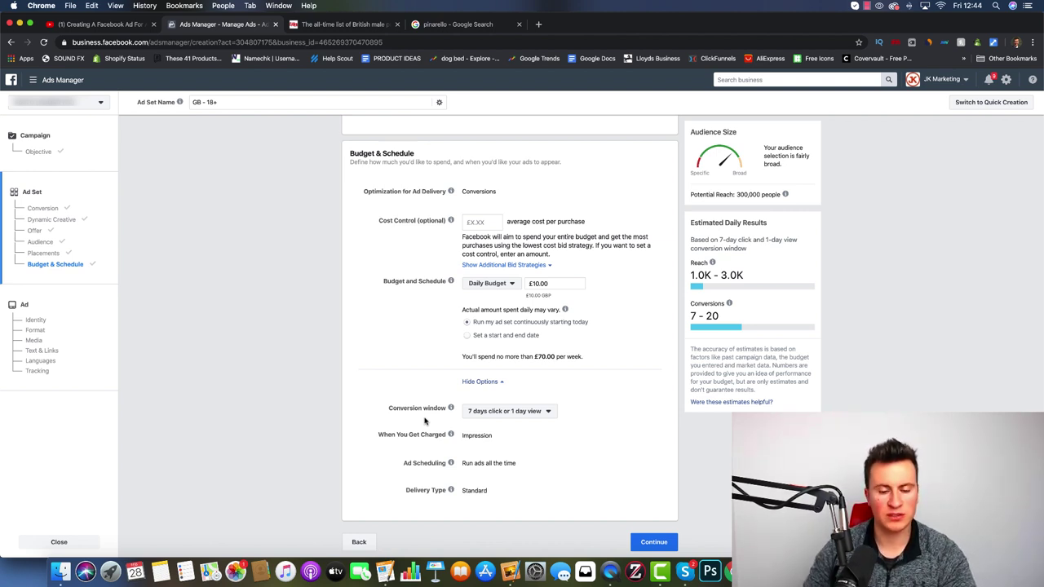
{"action": "left_click", "coordinate": [511, 415]}
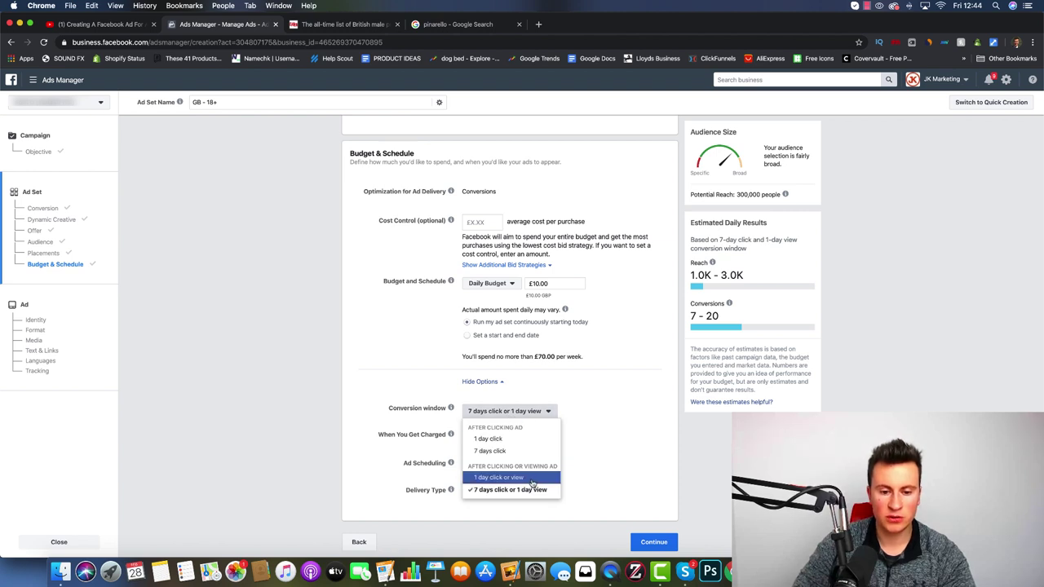
{"action": "left_click", "coordinate": [532, 479]}
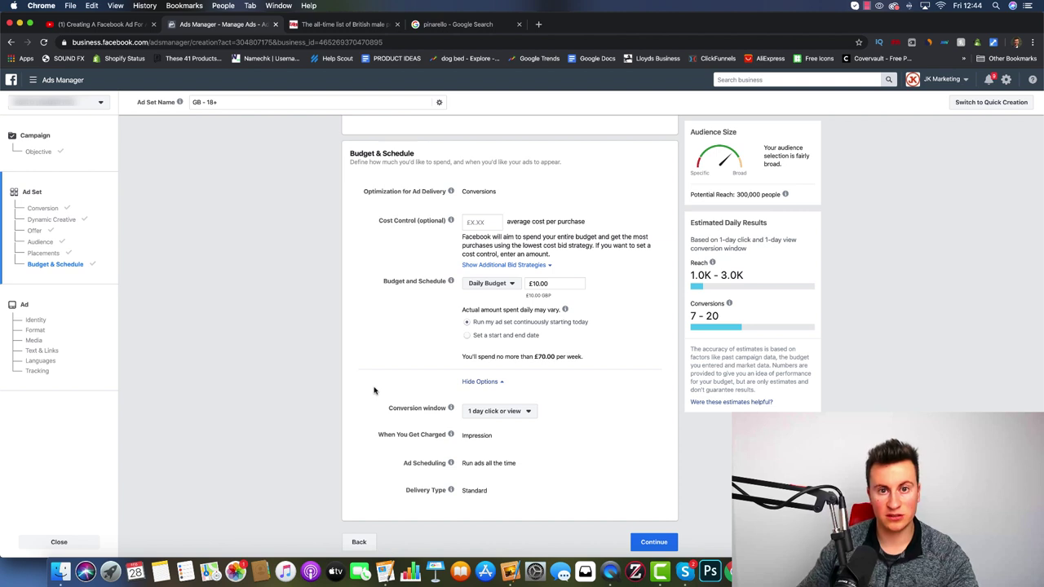
{"action": "left_click", "coordinate": [505, 413]}
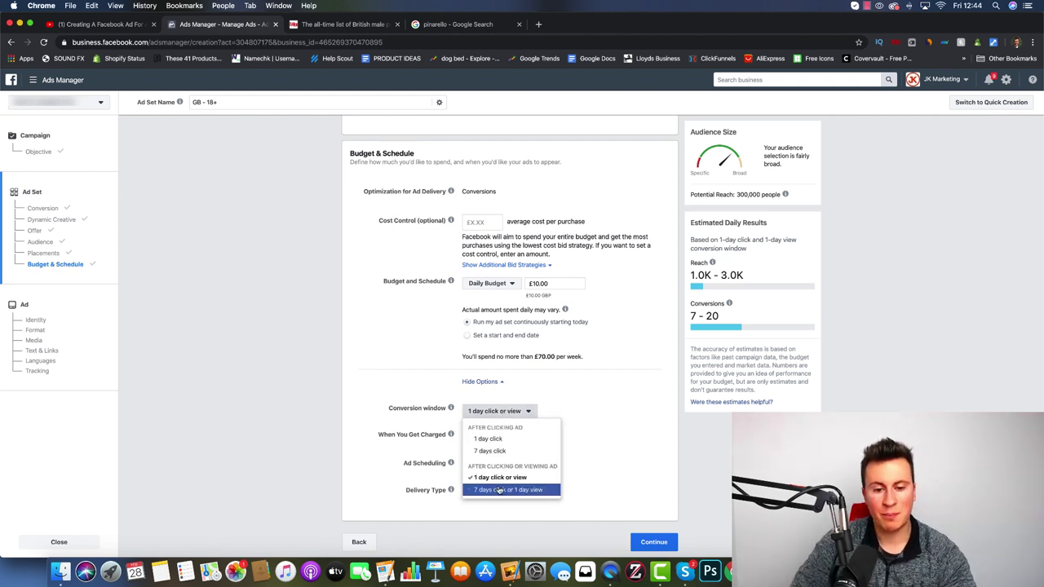
{"action": "left_click", "coordinate": [499, 490]}
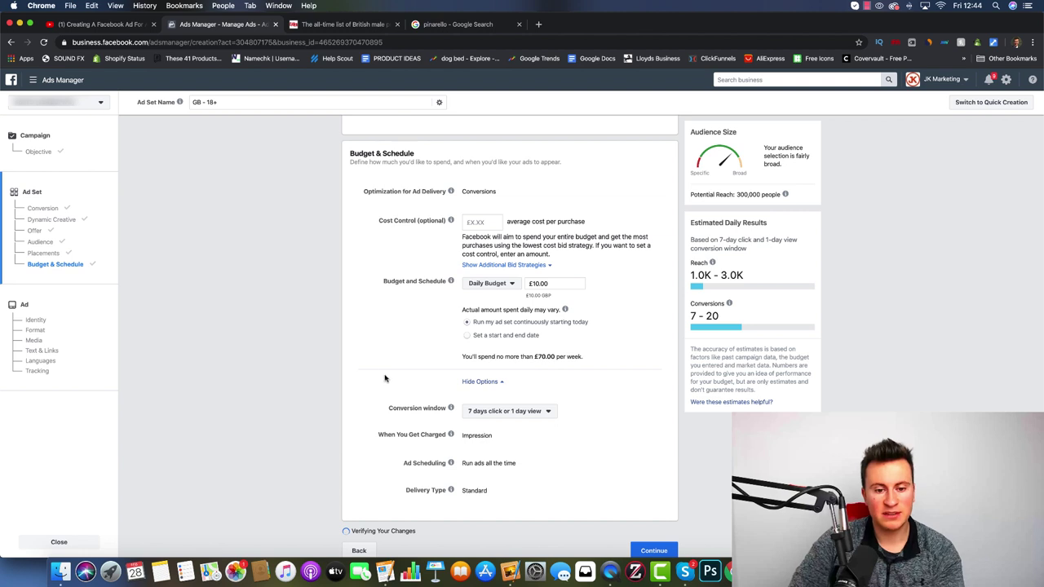